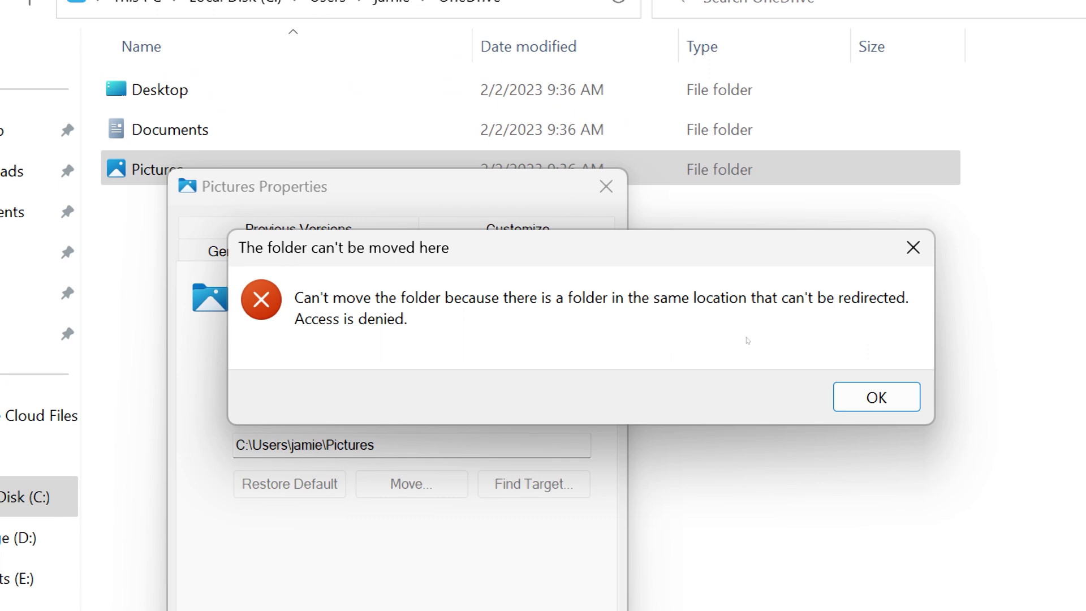
# - Dismiss the 'folder can't be moved here' error, leaving Pictures at C:\Users\jamie\Pictures
pyautogui.click(875, 400)
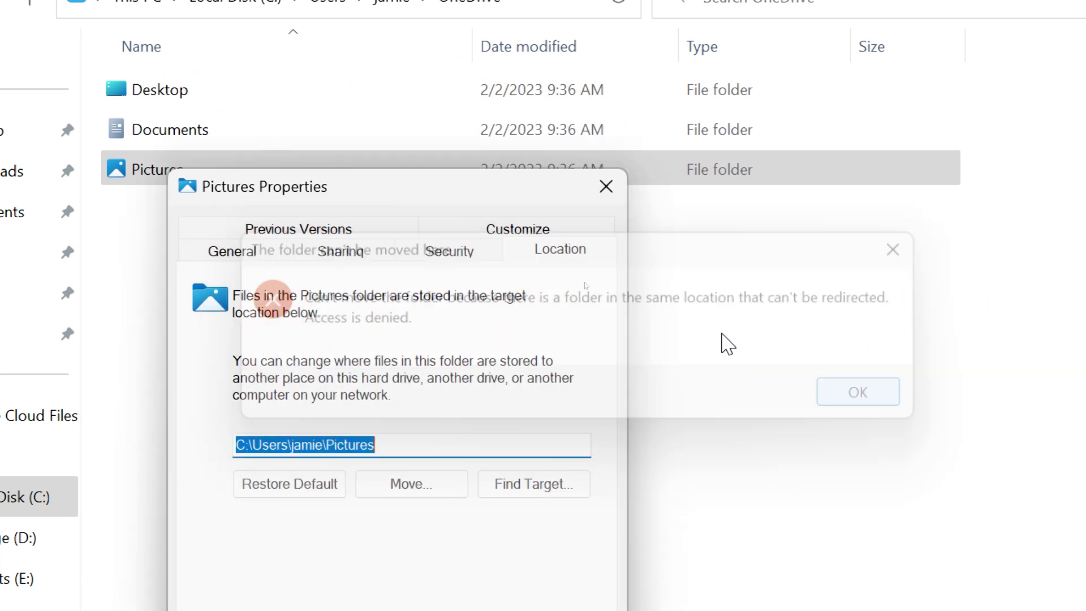
# - Close Pictures Properties and go back up to the This PC drives view
pyautogui.click(606, 185)
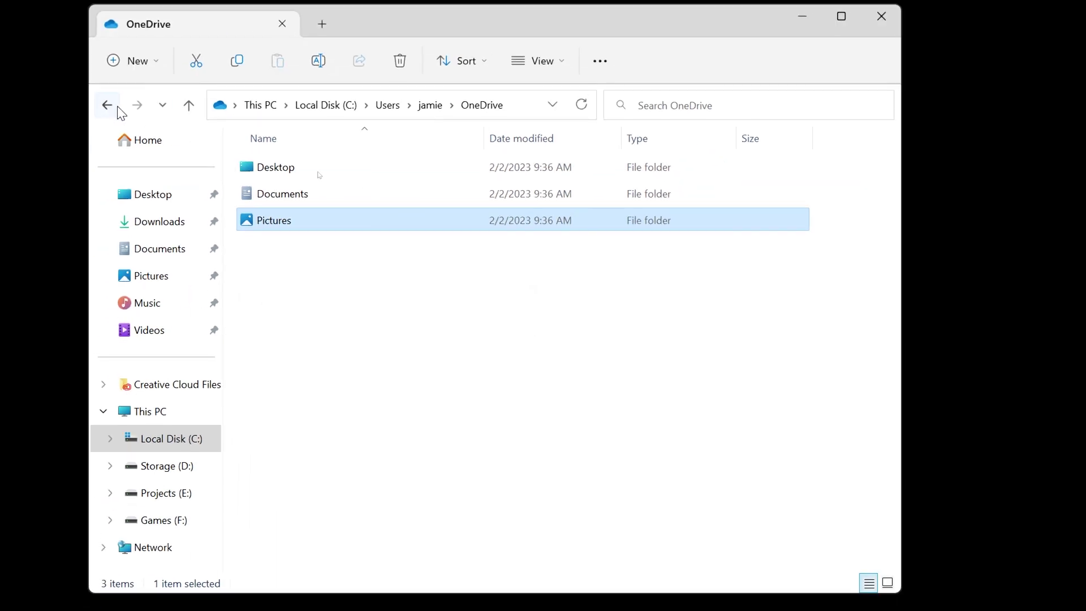
pyautogui.click(106, 105)
pyautogui.click(107, 104)
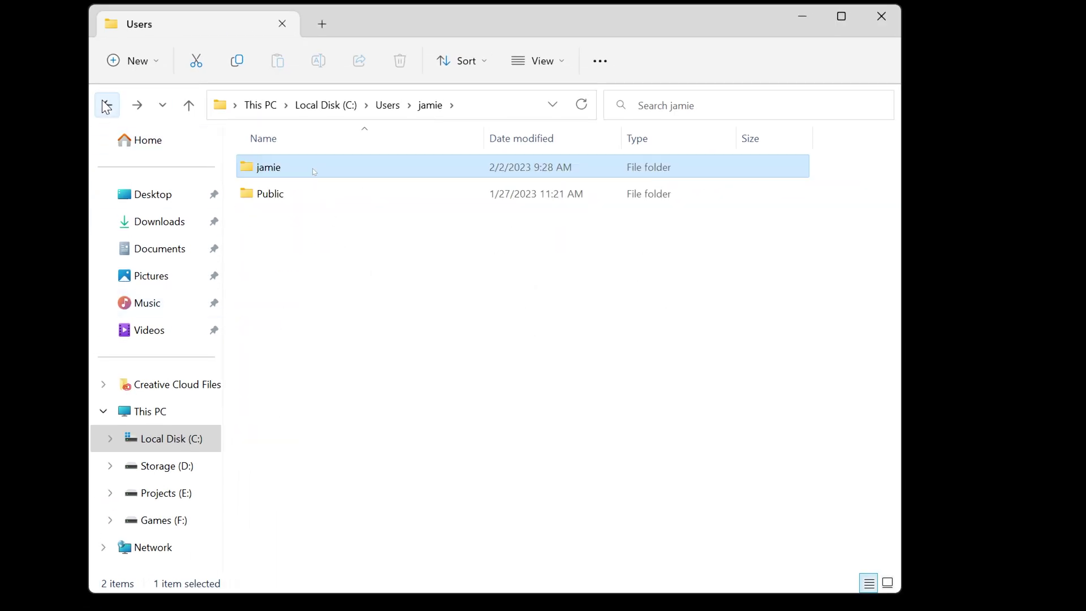
pyautogui.click(107, 104)
# - Browse to Local Disk (C:) > Users > jamie > OneDrive
pyautogui.doubleClick(331, 170)
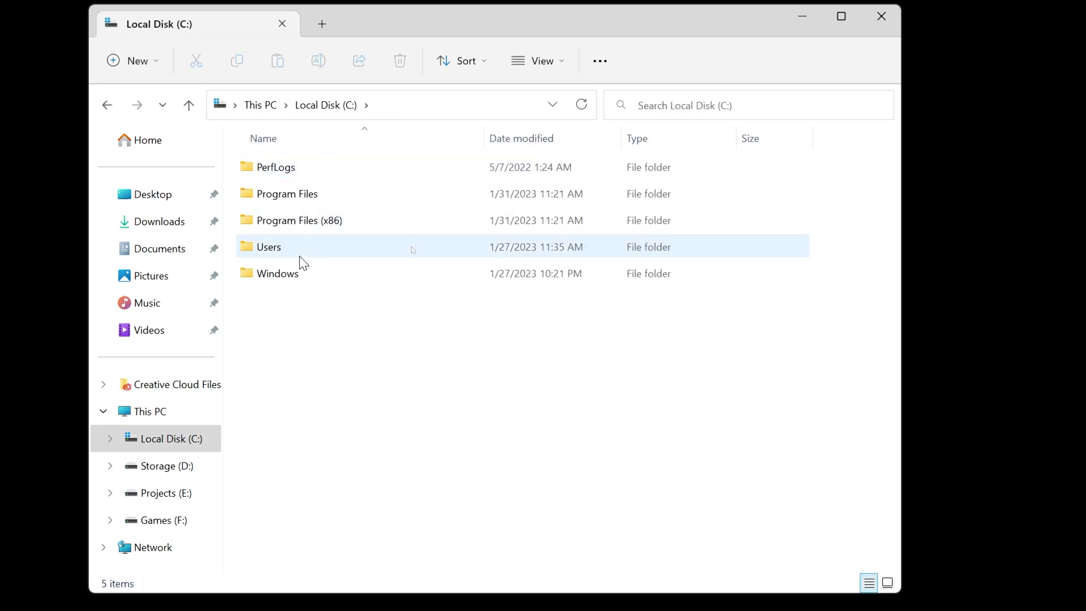
pyautogui.doubleClick(300, 252)
pyautogui.doubleClick(291, 166)
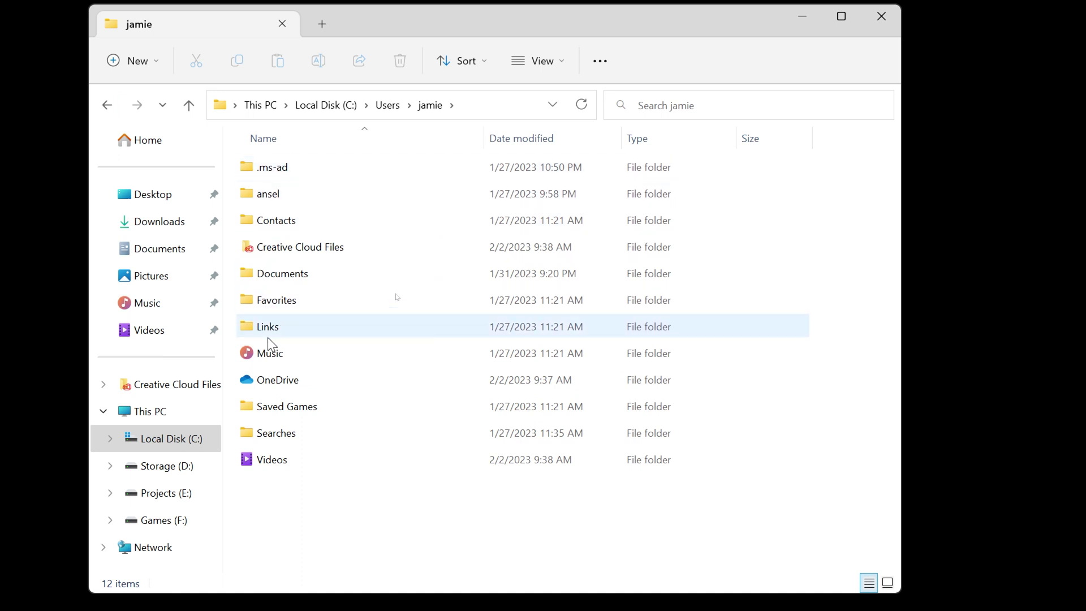
pyautogui.doubleClick(291, 378)
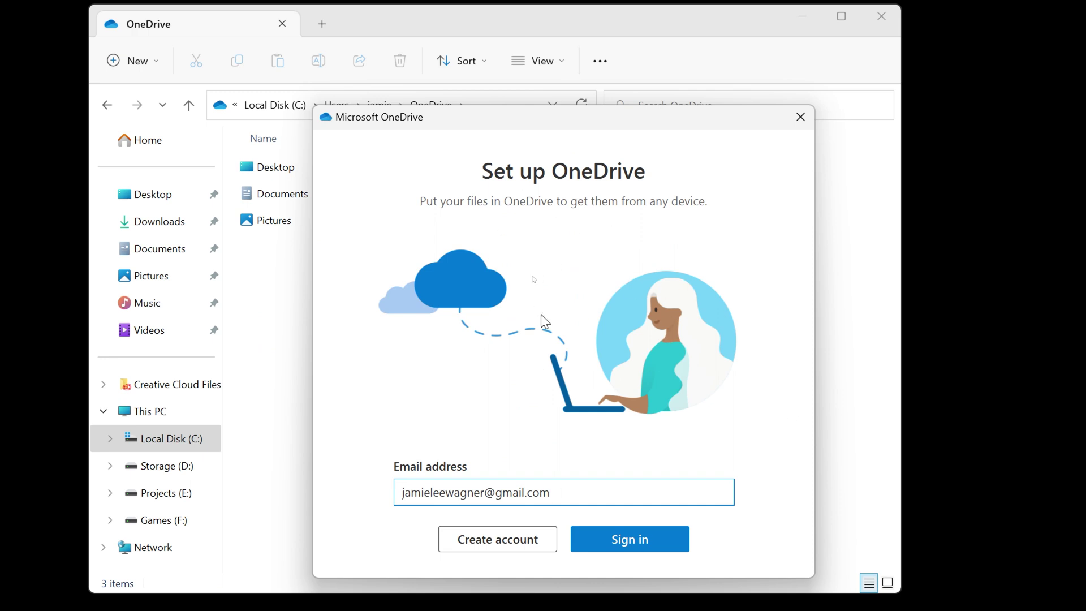
# - Close the OneDrive setup prompt, confirm Pictures' location reads C:\Users\jamie\OneDrive\Pictures, then cancel
pyautogui.click(800, 118)
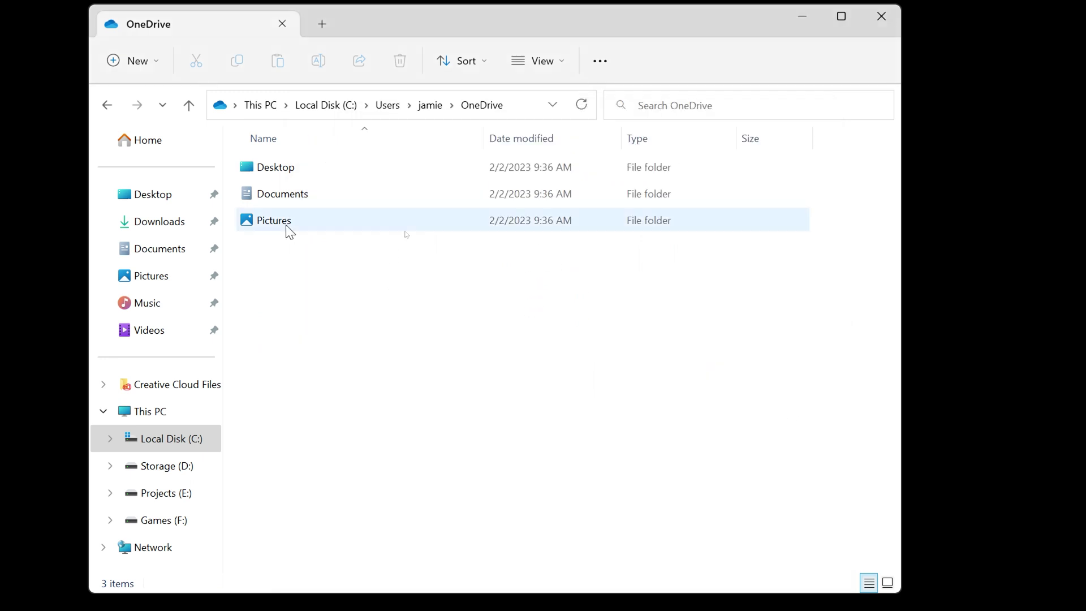
pyautogui.click(290, 221)
pyautogui.rightClick(290, 219)
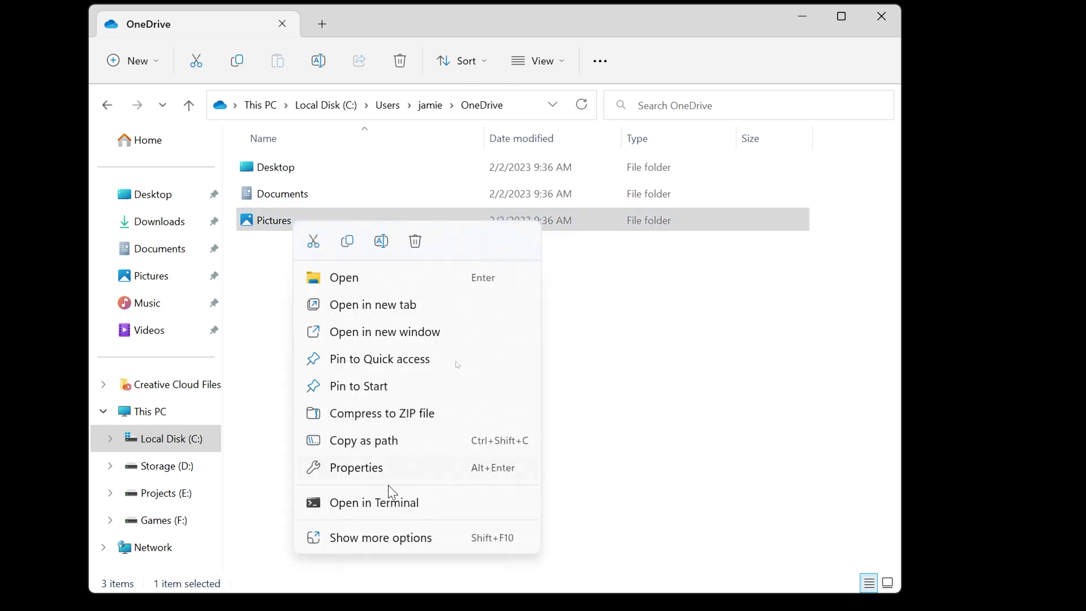
pyautogui.click(389, 463)
pyautogui.moveTo(531, 229); pyautogui.dragTo(574, 172)
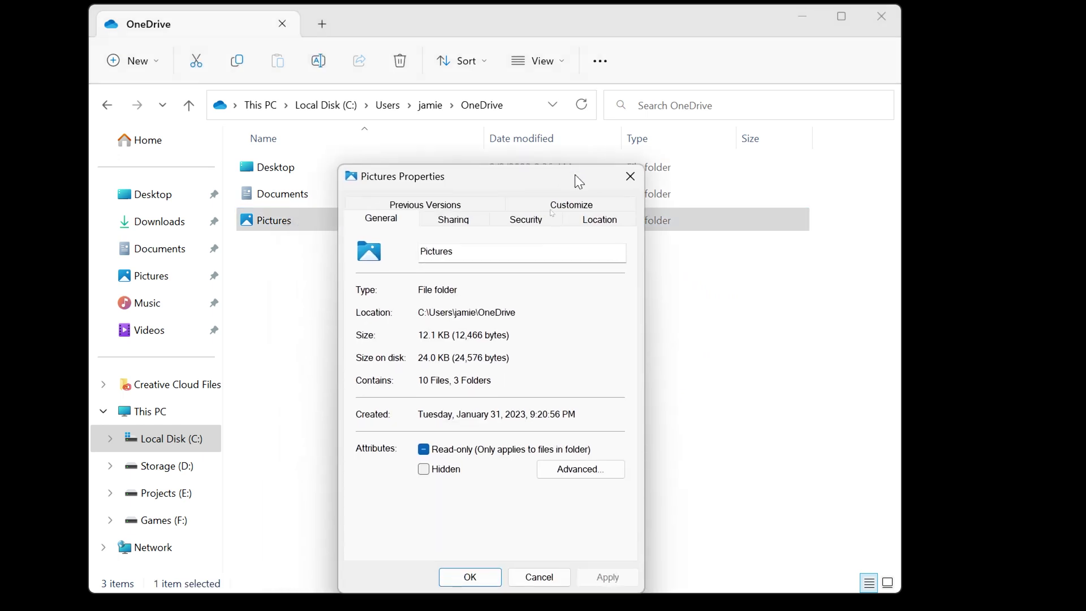
pyautogui.click(608, 221)
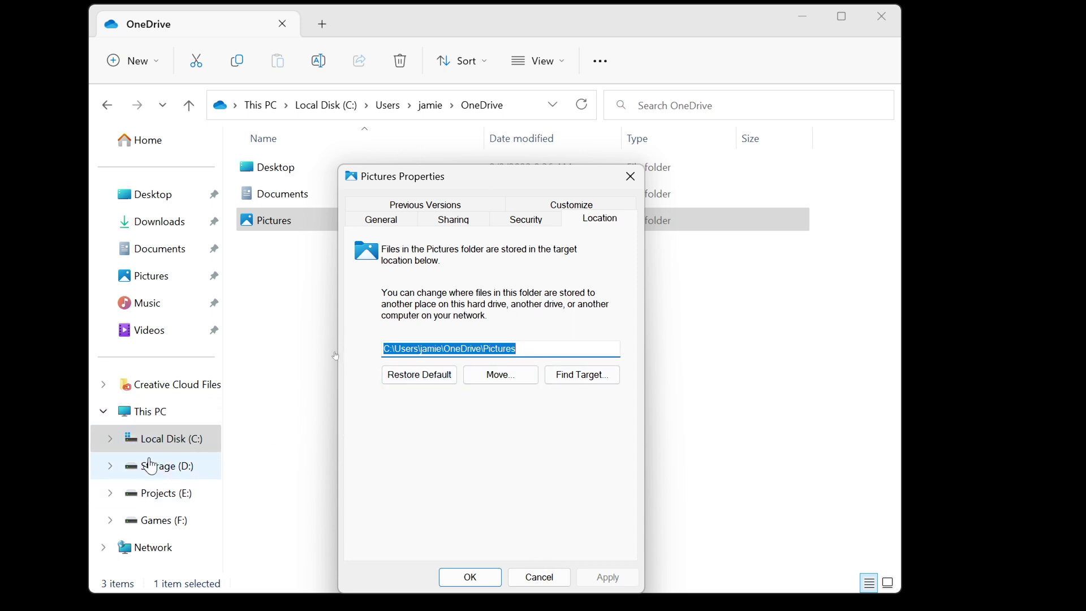
pyautogui.click(545, 574)
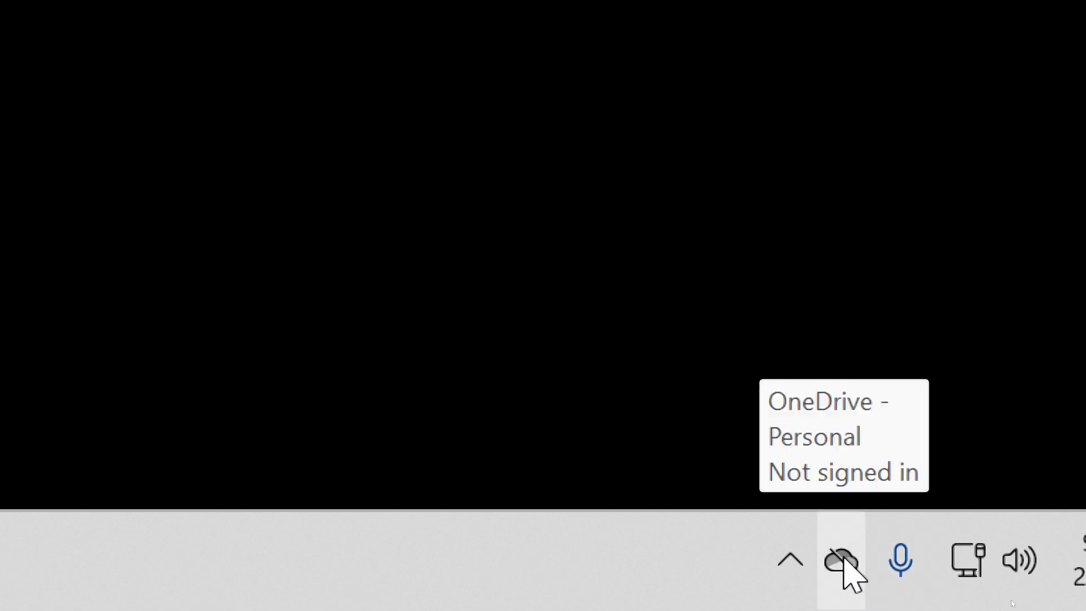
# - Open OneDrive Settings from the tray and review the Account page showing no connected account
pyautogui.click(842, 560)
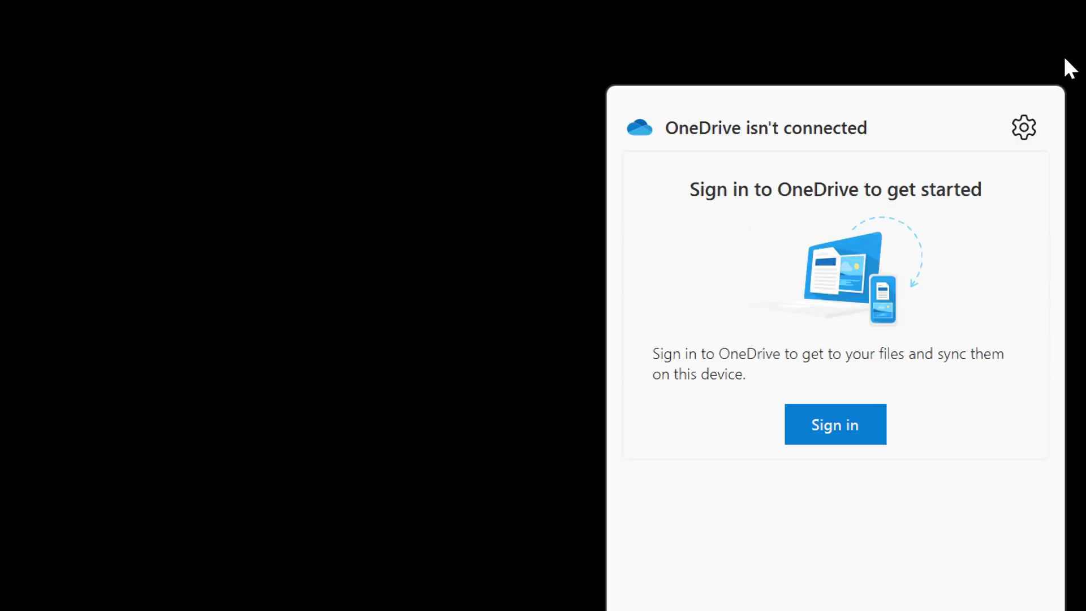
pyautogui.click(1025, 136)
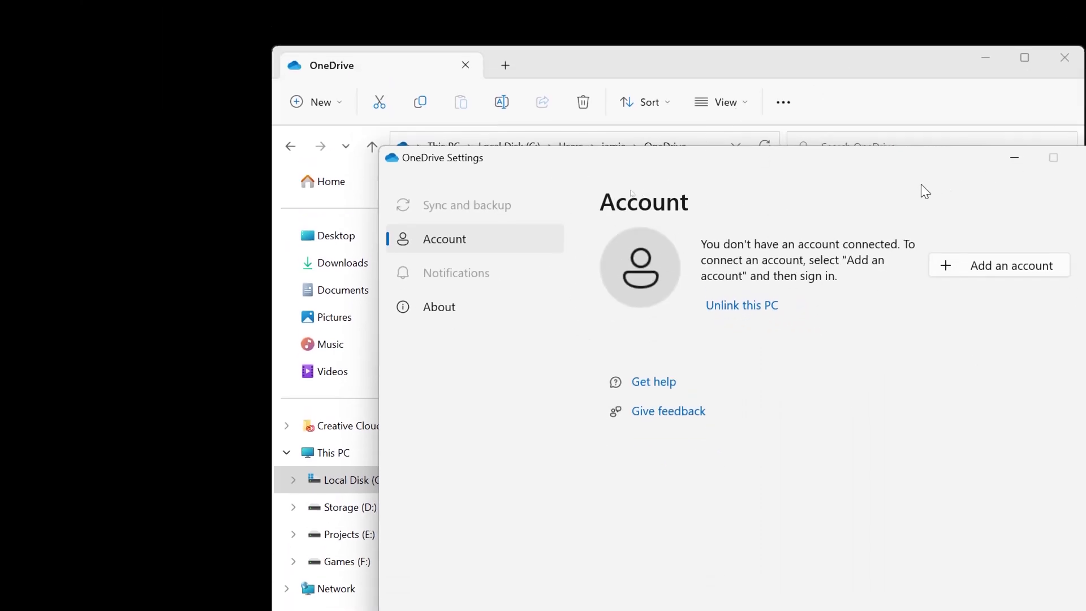
pyautogui.moveTo(913, 156); pyautogui.dragTo(780, 95)
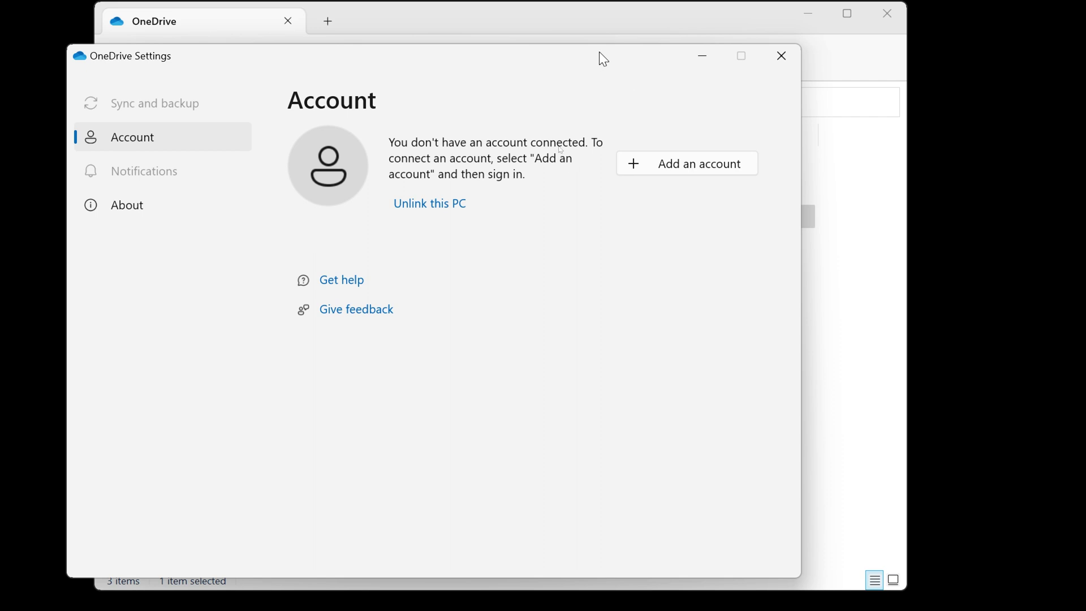
pyautogui.moveTo(601, 54); pyautogui.dragTo(709, 64)
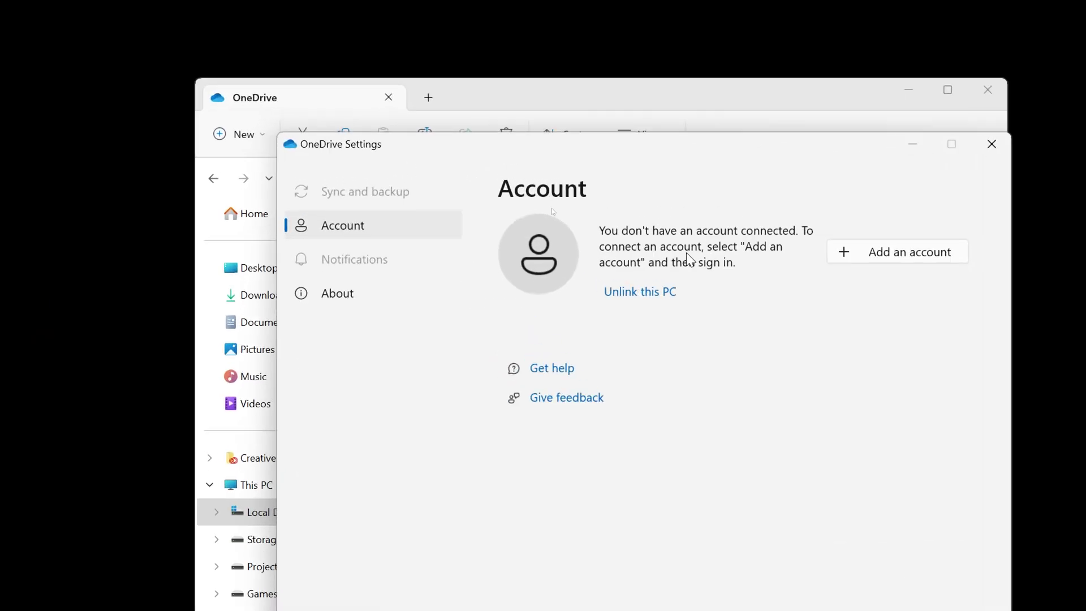
# - Close OneDrive Settings and reopen the OneDrive folder under jamie in Explorer
pyautogui.click(995, 148)
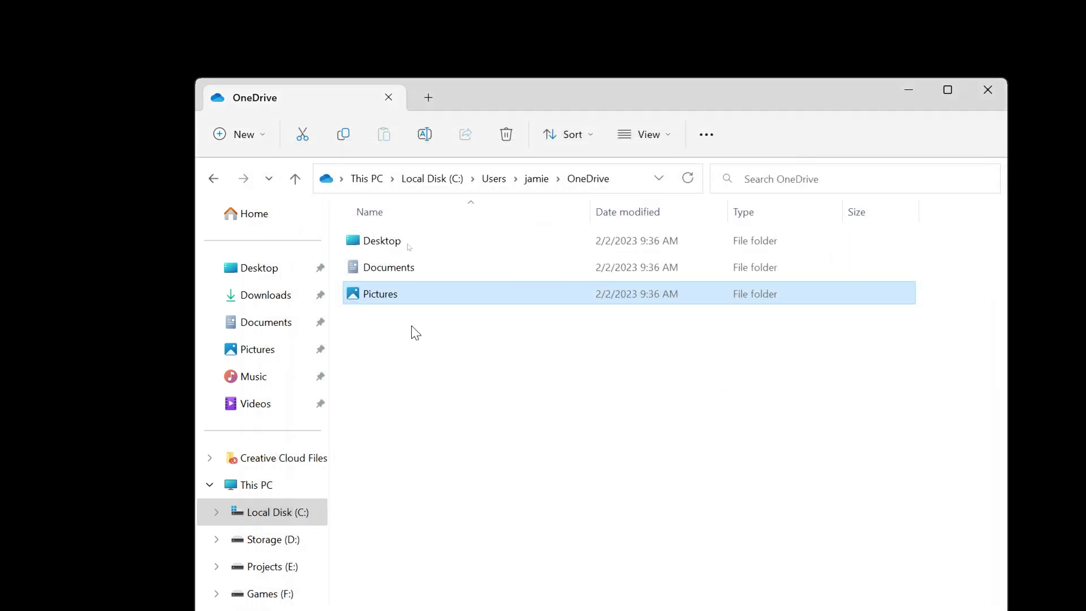
pyautogui.click(214, 178)
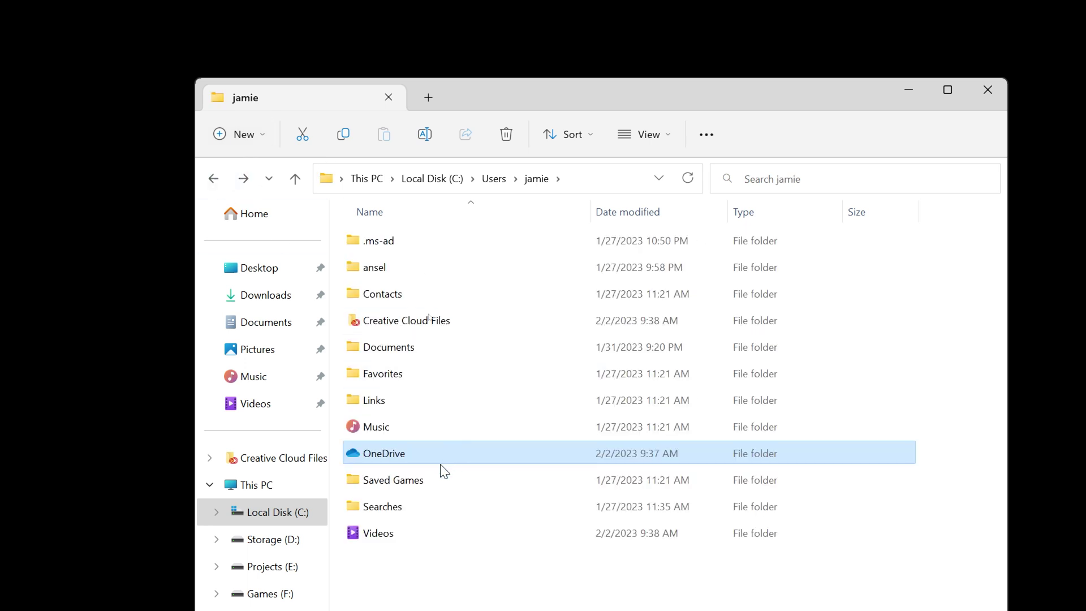
pyautogui.doubleClick(403, 458)
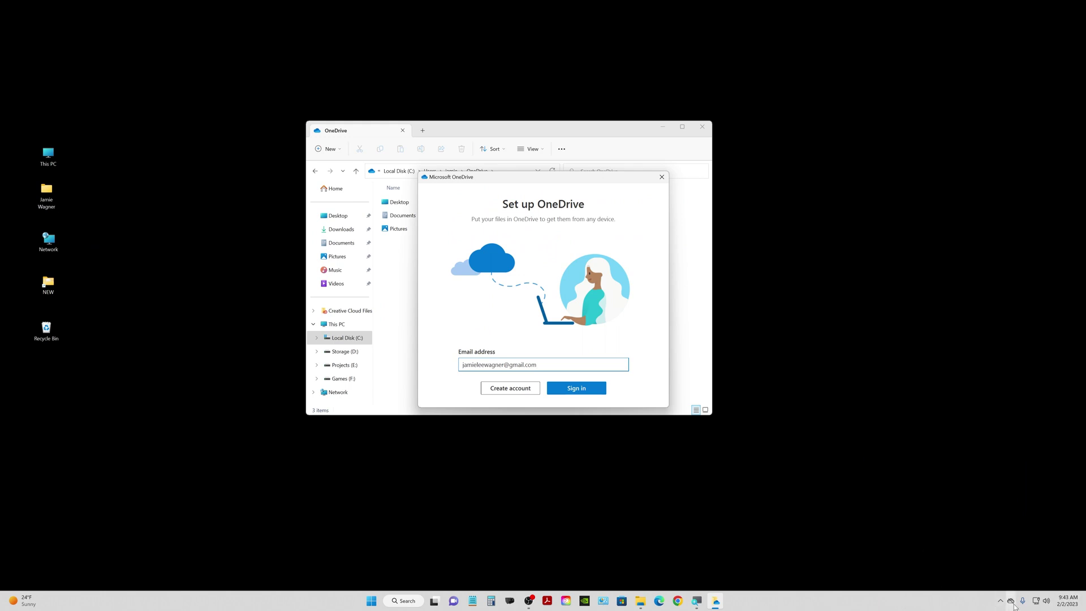
# - Sign in to OneDrive with the account's e-mail address
pyautogui.click(1010, 601)
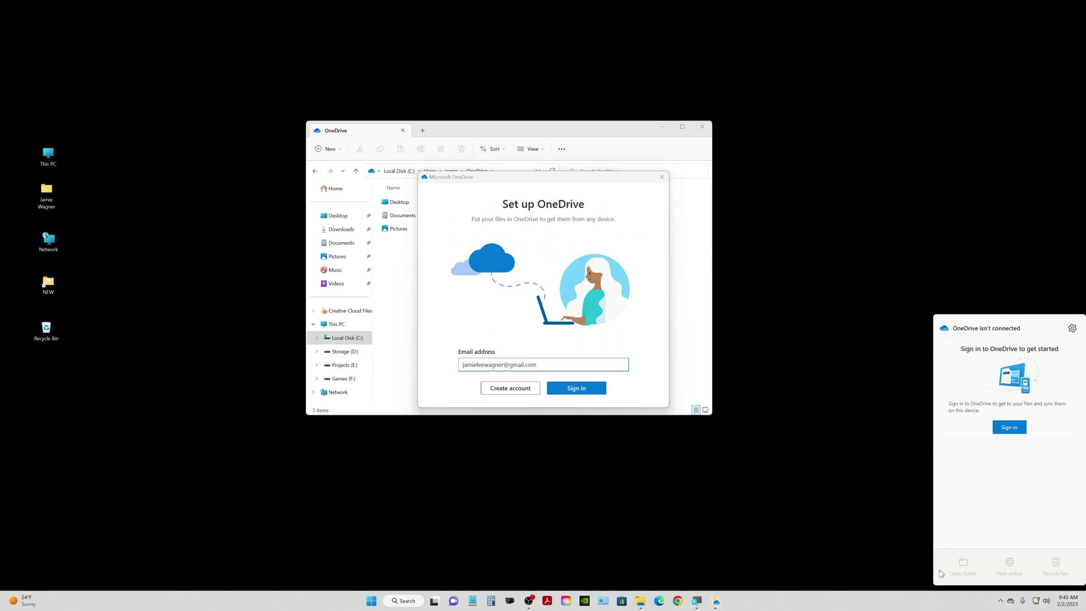
pyautogui.click(905, 608)
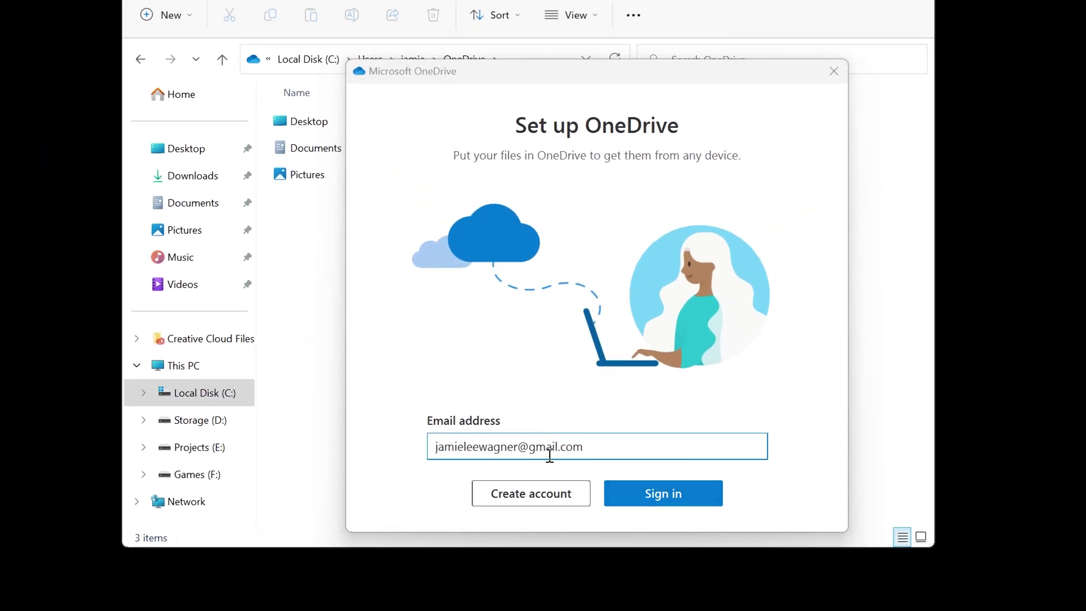
pyautogui.click(667, 495)
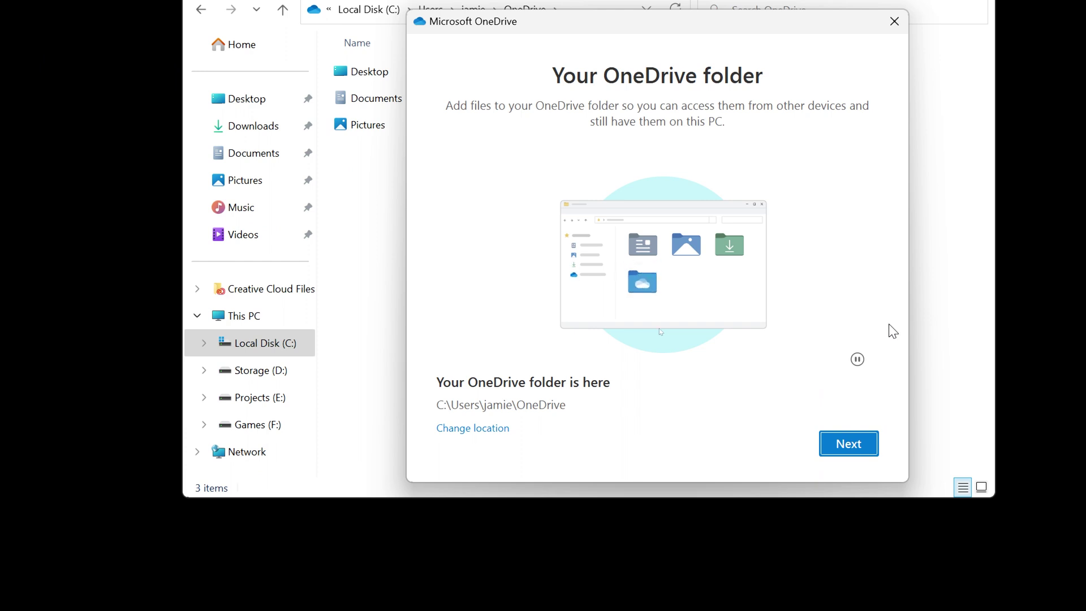
# - Keep the existing OneDrive folder, skip the premium, tour and mobile app offers, and open the folder
pyautogui.click(854, 447)
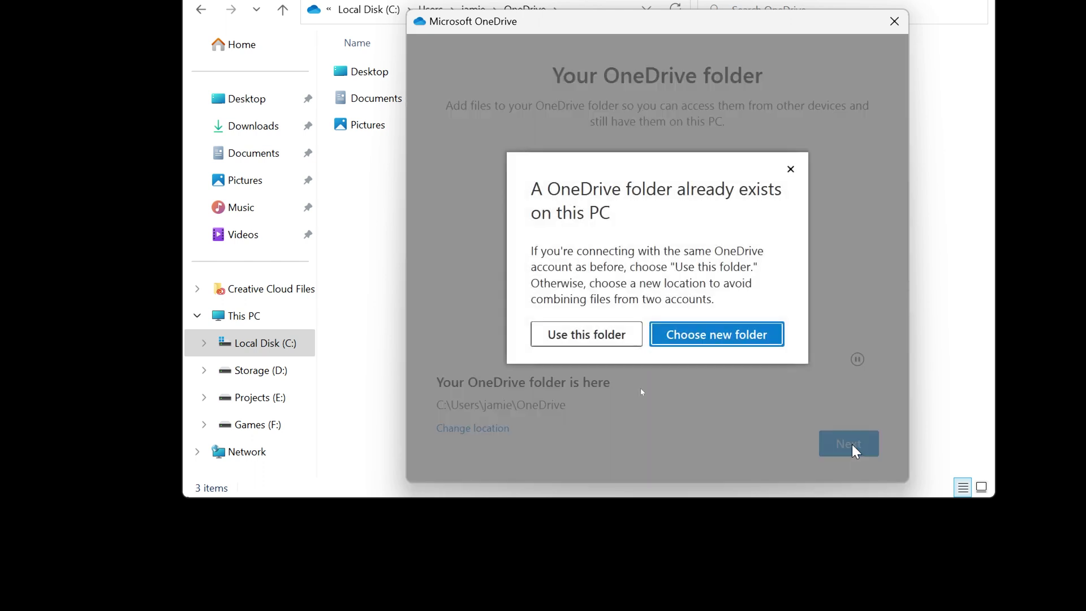
pyautogui.click(576, 338)
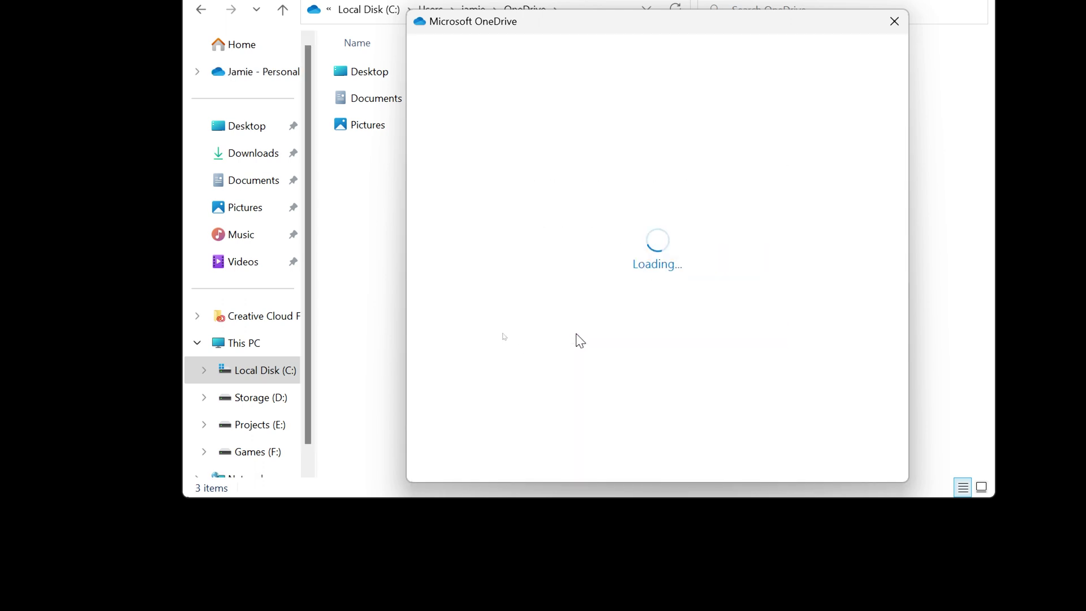
pyautogui.click(729, 453)
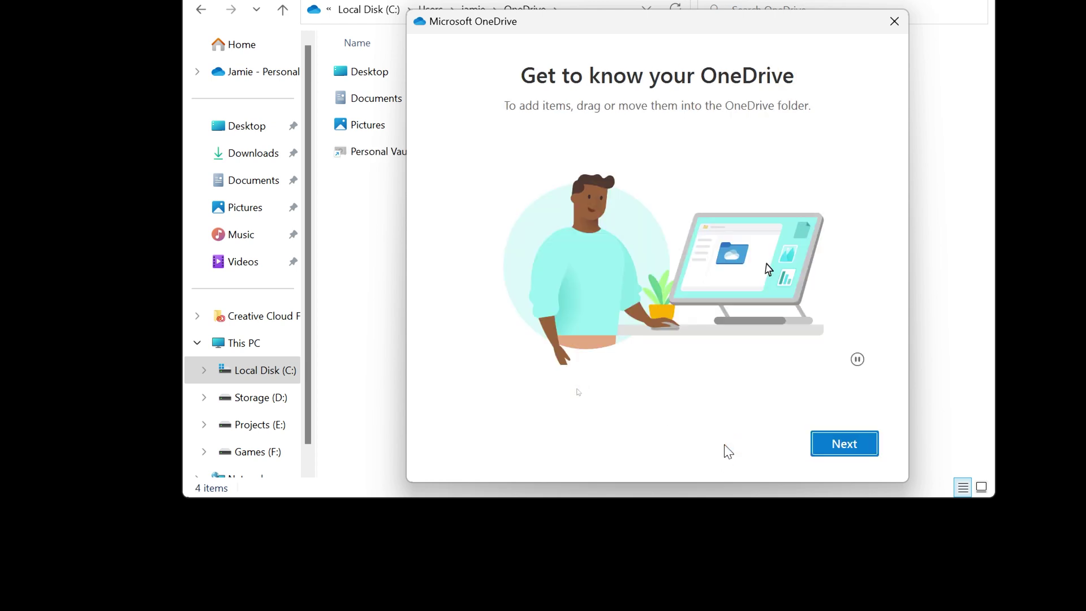
pyautogui.click(854, 456)
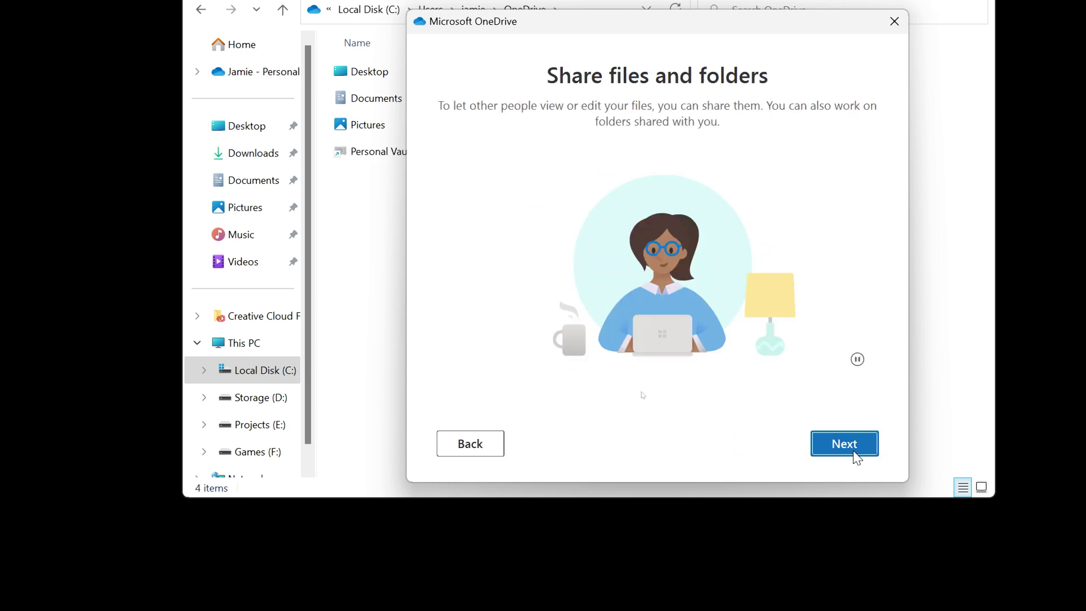
pyautogui.click(855, 456)
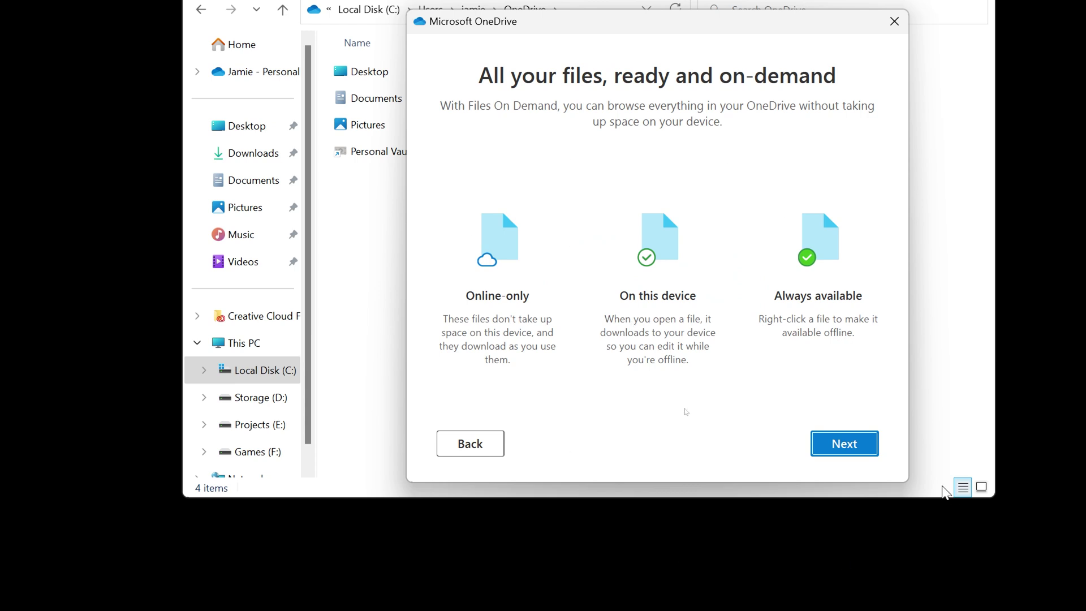
pyautogui.click(854, 447)
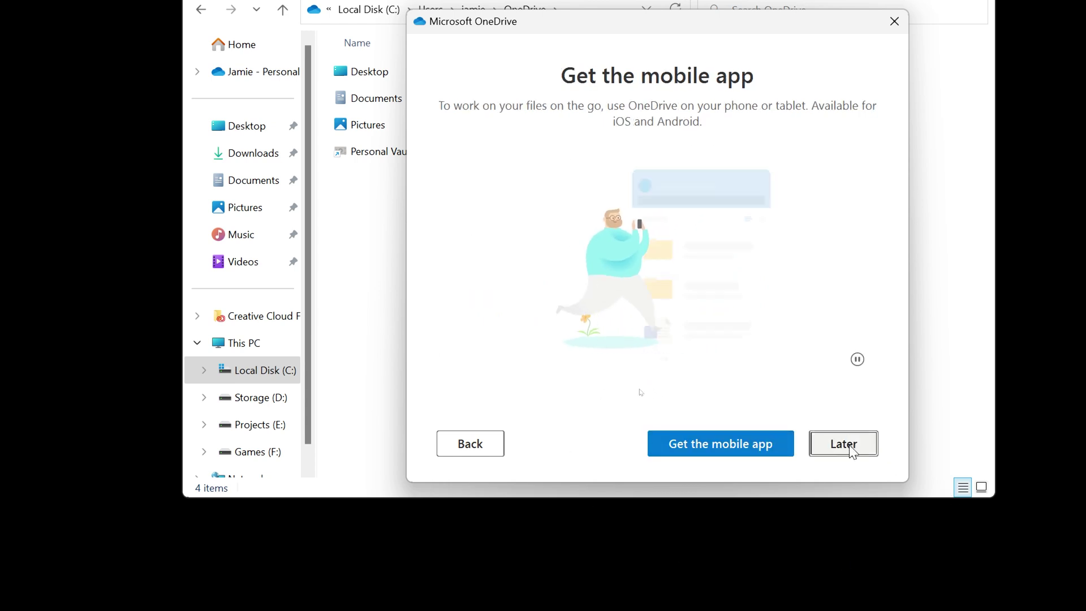
pyautogui.click(843, 443)
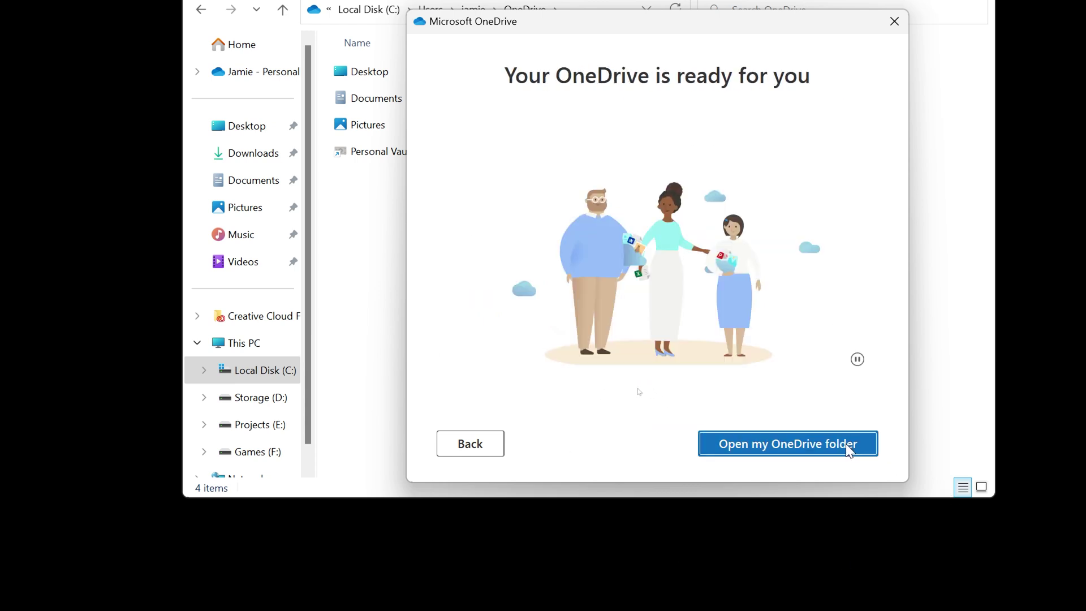
pyautogui.click(797, 442)
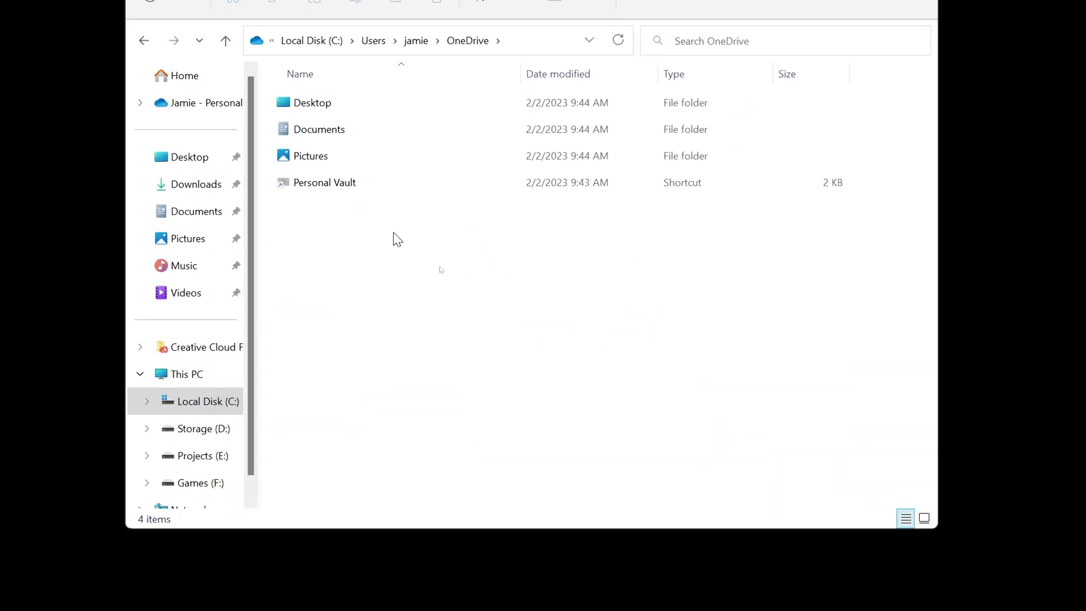
# - Open and dismiss the Pictures folder's context menu
pyautogui.click(310, 155)
pyautogui.rightClick(313, 155)
pyautogui.click(691, 389)
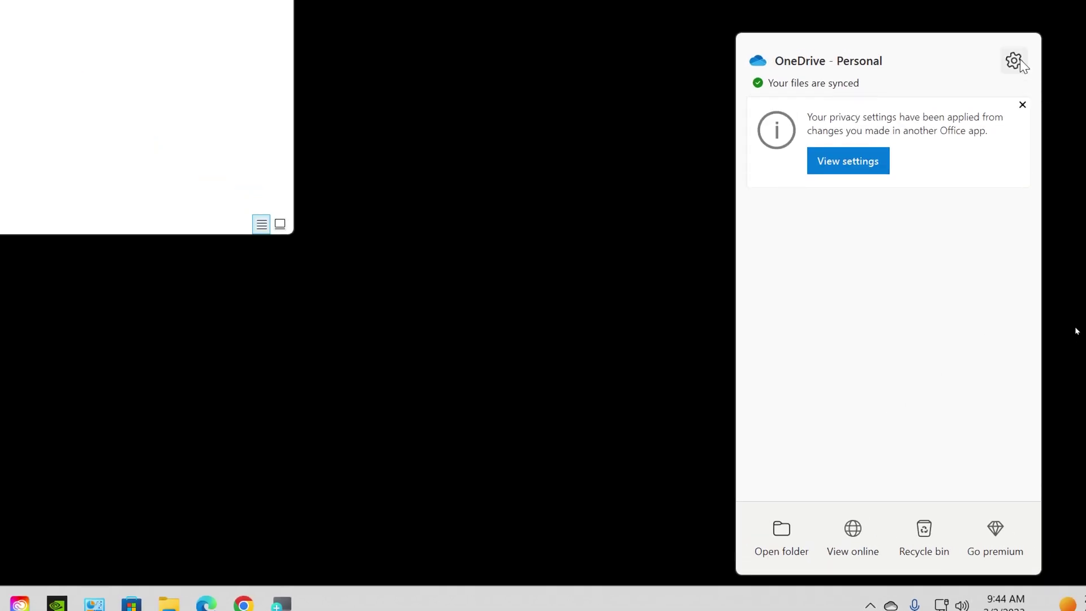
# - Open OneDrive Settings, check the Account page, and return to Sync and backup
pyautogui.click(1020, 62)
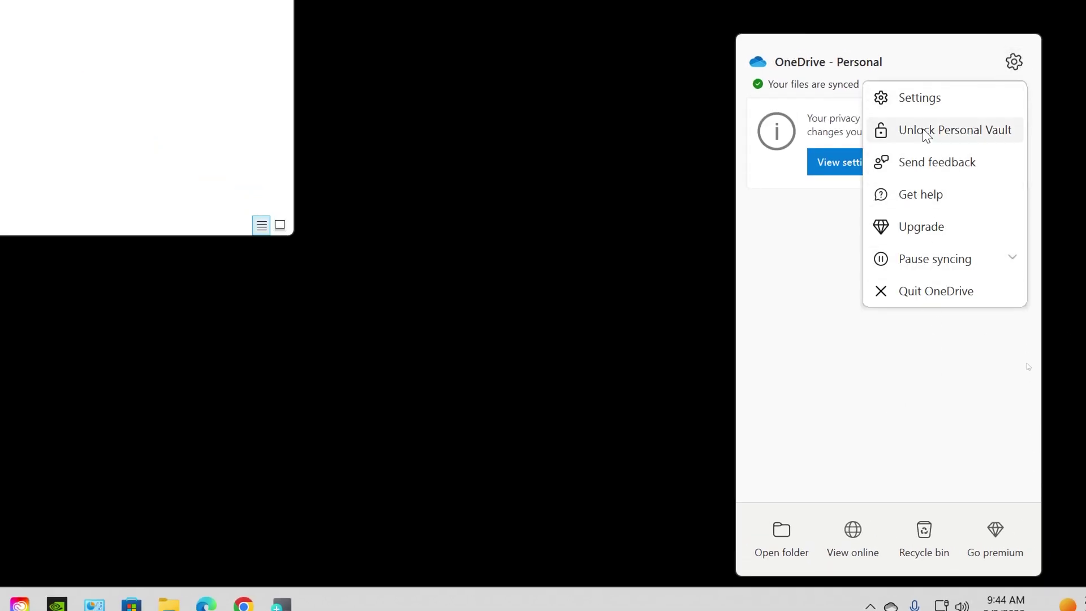
pyautogui.click(930, 98)
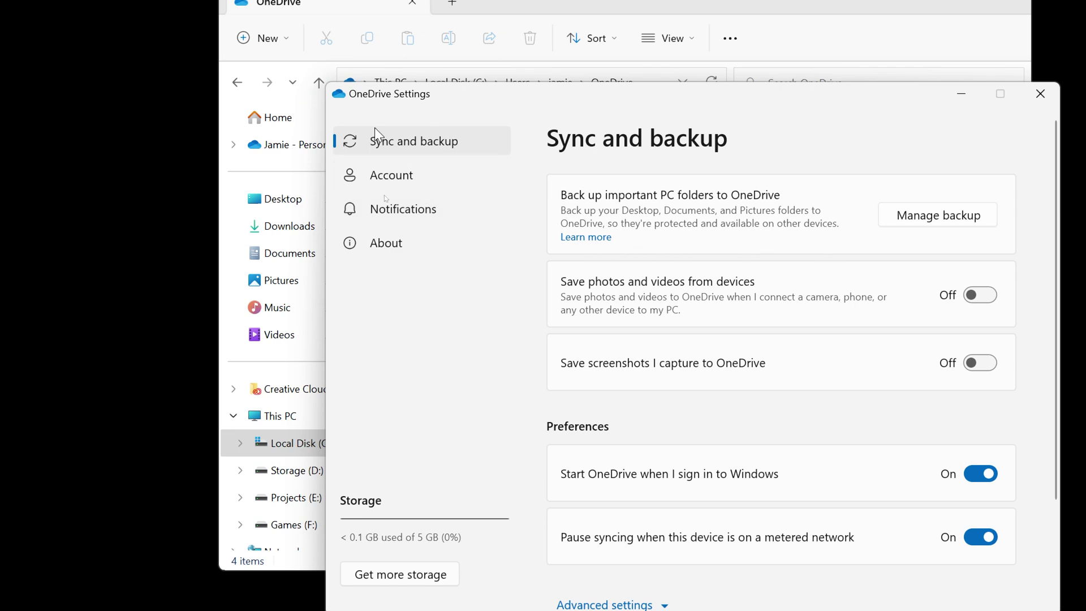
pyautogui.click(401, 179)
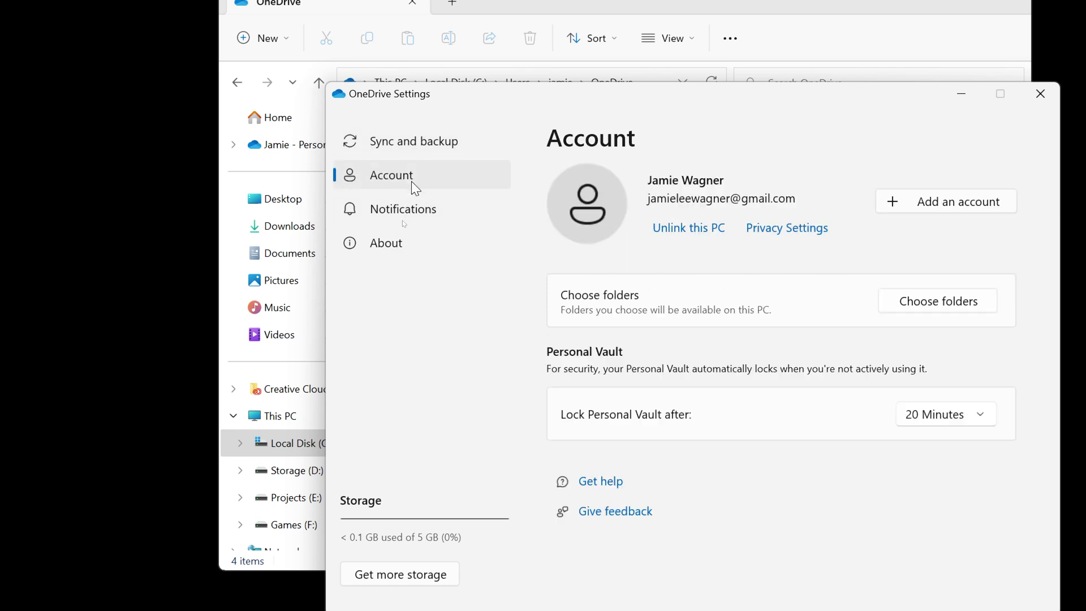
pyautogui.click(412, 143)
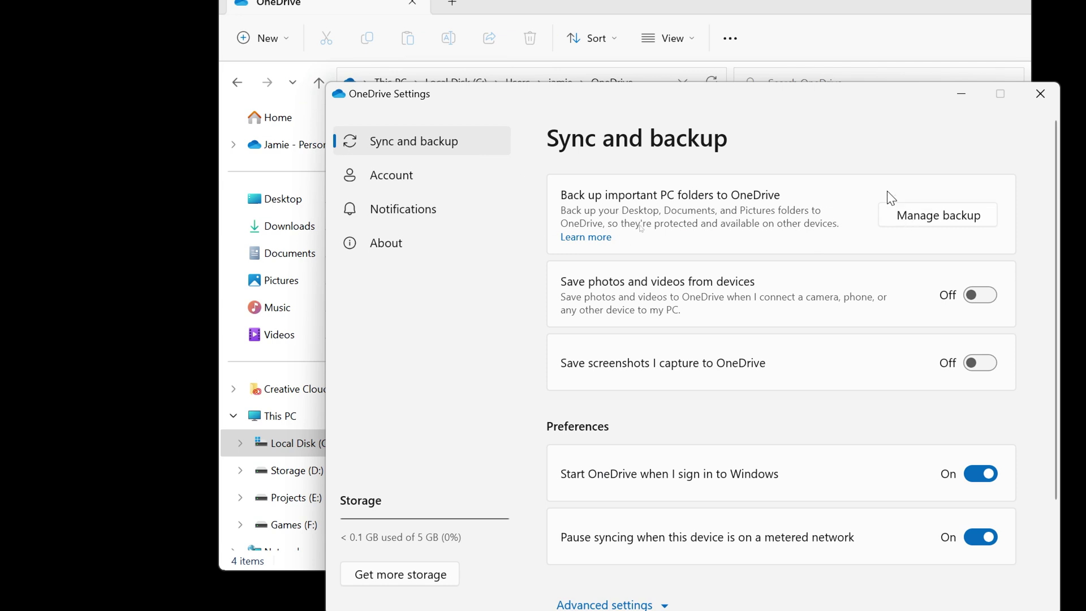
pyautogui.moveTo(865, 82); pyautogui.dragTo(750, 70)
# - Stop backing up Pictures in Manage folder backup, keeping Desktop and Documents backed up
pyautogui.click(841, 206)
pyautogui.moveTo(807, 90); pyautogui.dragTo(675, 63)
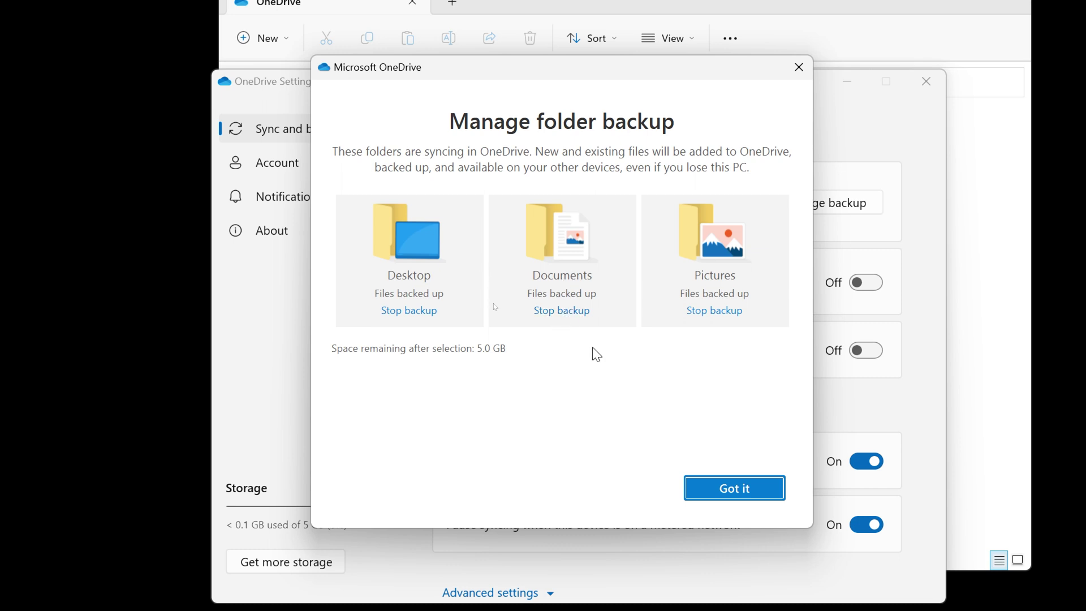
pyautogui.click(724, 318)
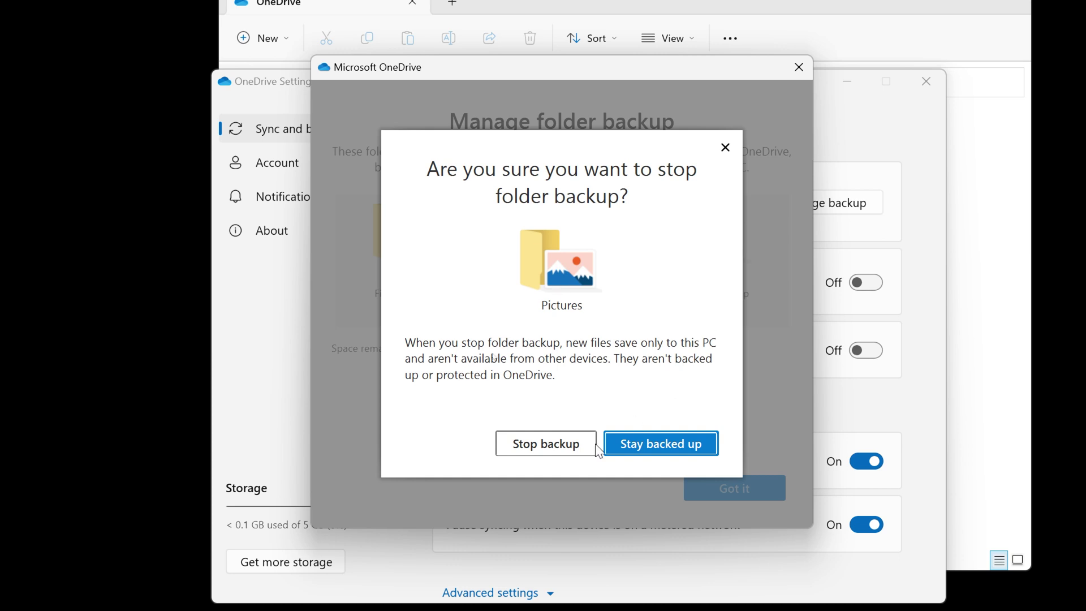
pyautogui.click(559, 447)
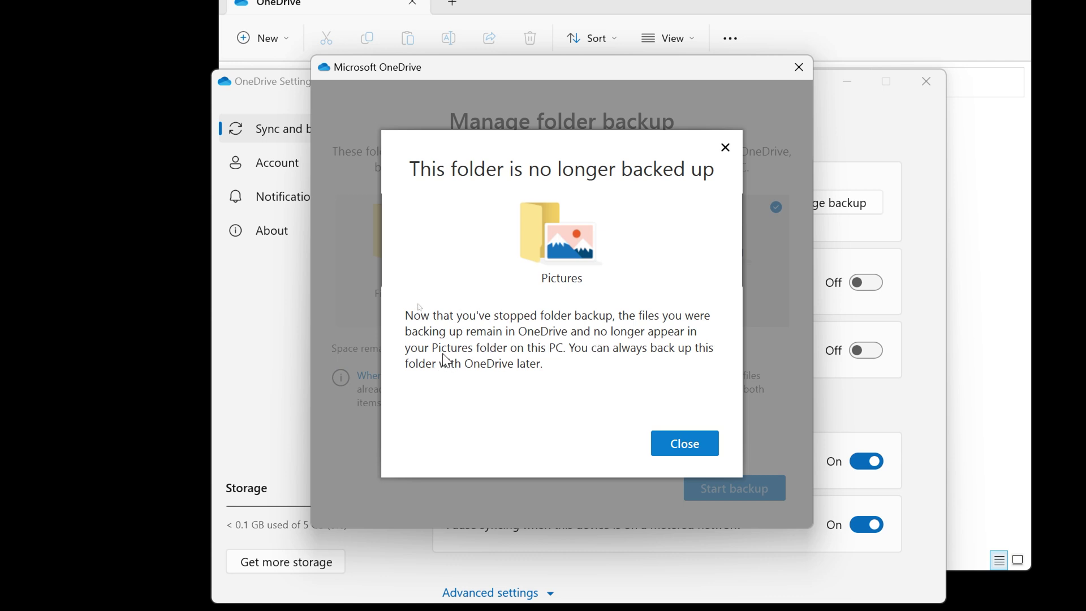
pyautogui.click(685, 447)
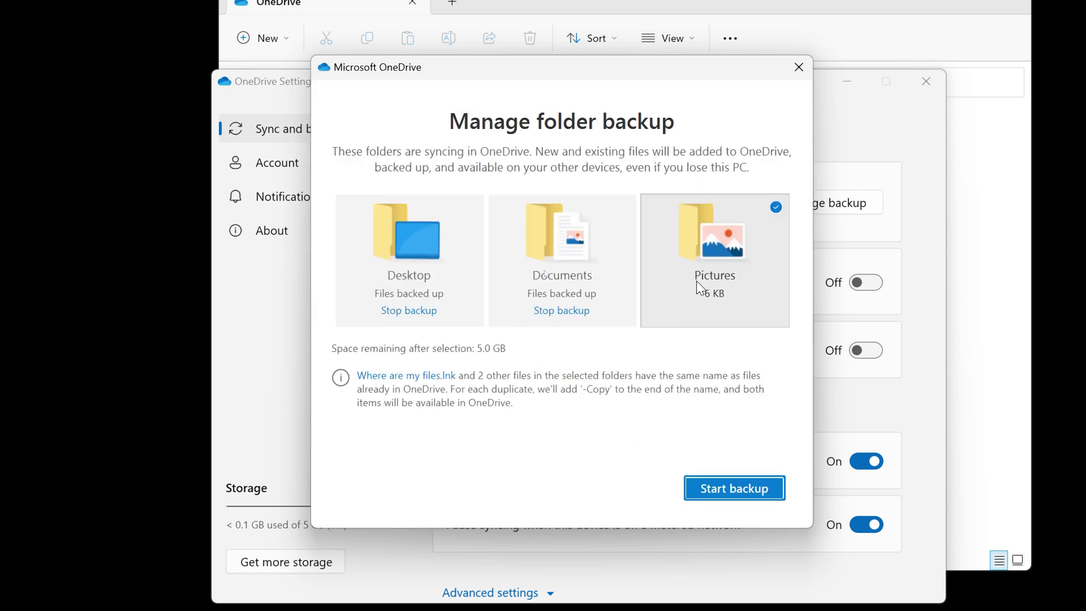
pyautogui.click(775, 205)
pyautogui.click(746, 216)
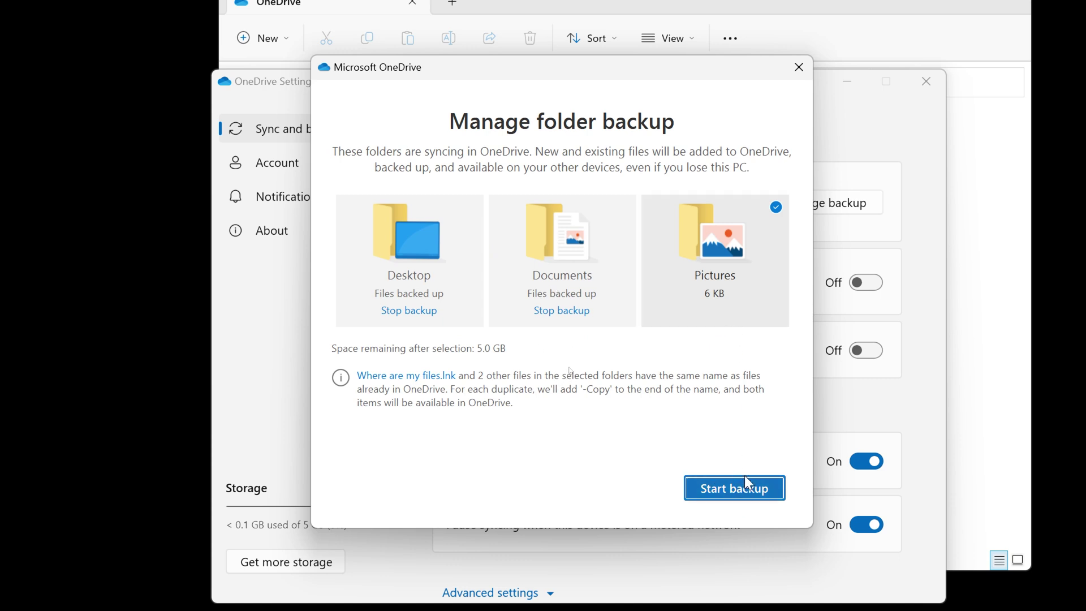
pyautogui.click(802, 63)
# - Close the OneDrive Settings window
pyautogui.click(941, 69)
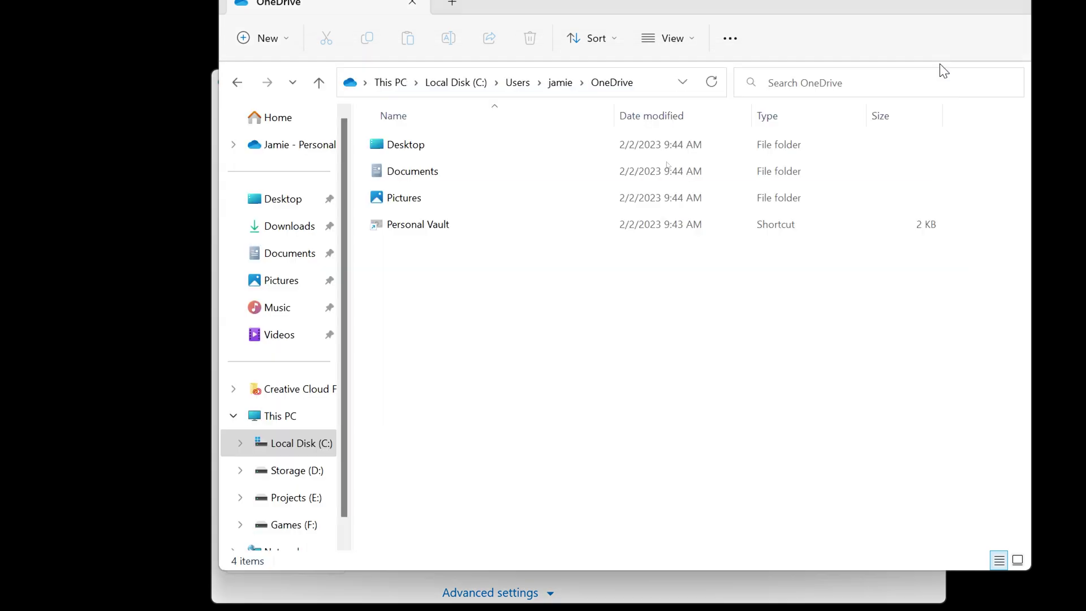
pyautogui.click(388, 594)
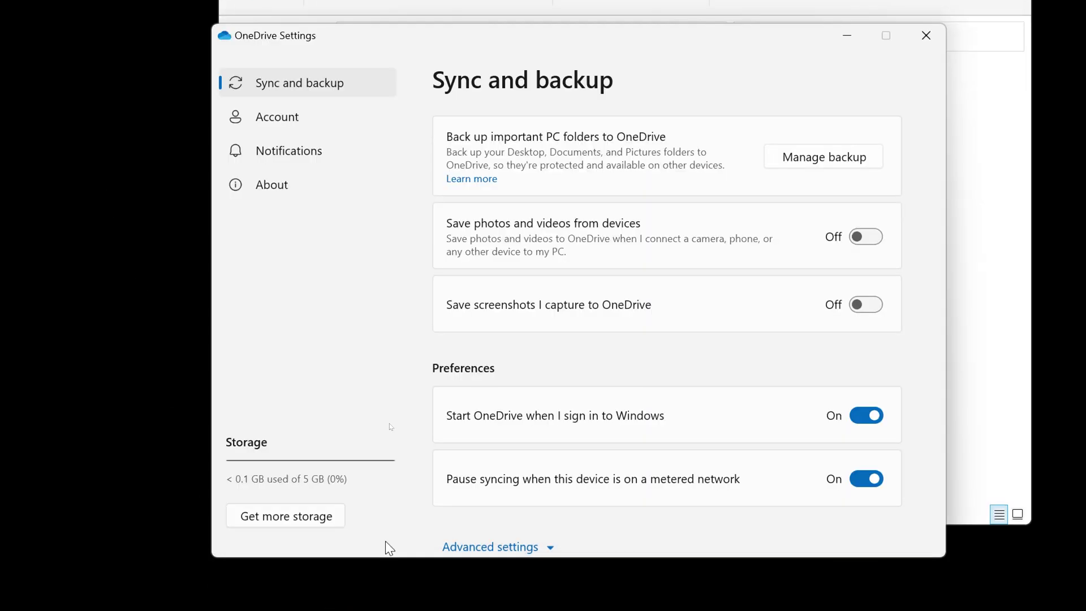
pyautogui.click(926, 36)
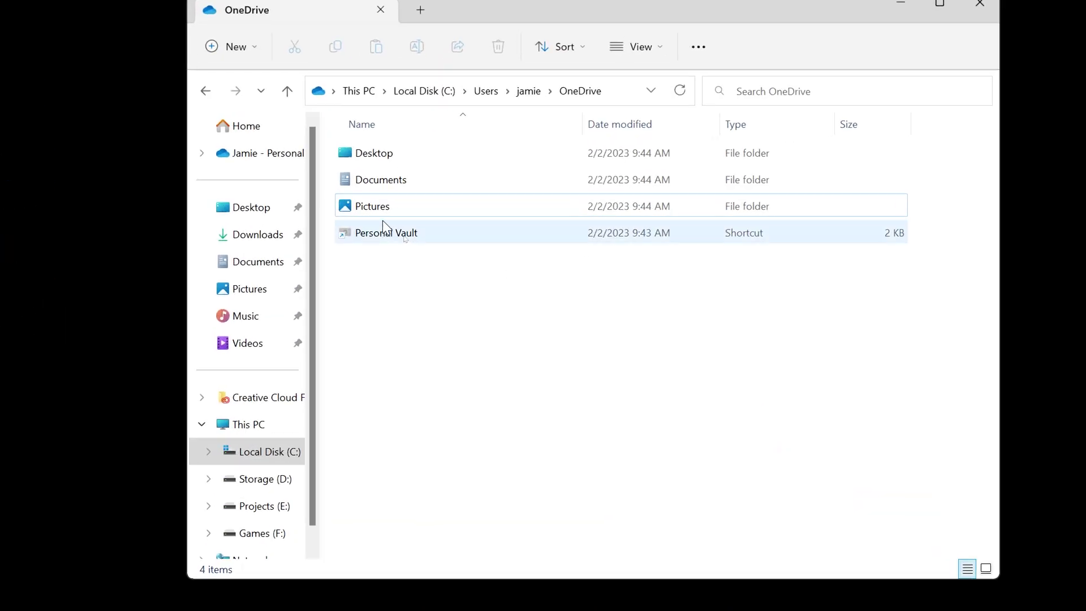
# - Open the Pictures folder's Location tab and start Move to choose a new destination
pyautogui.click(394, 221)
pyautogui.rightClick(393, 220)
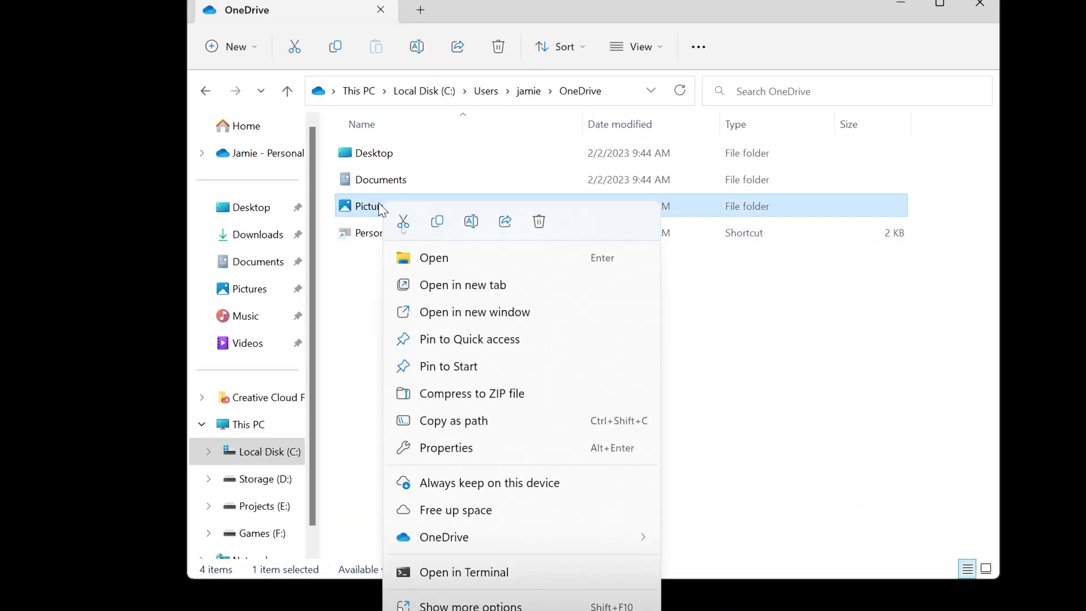
pyautogui.click(457, 448)
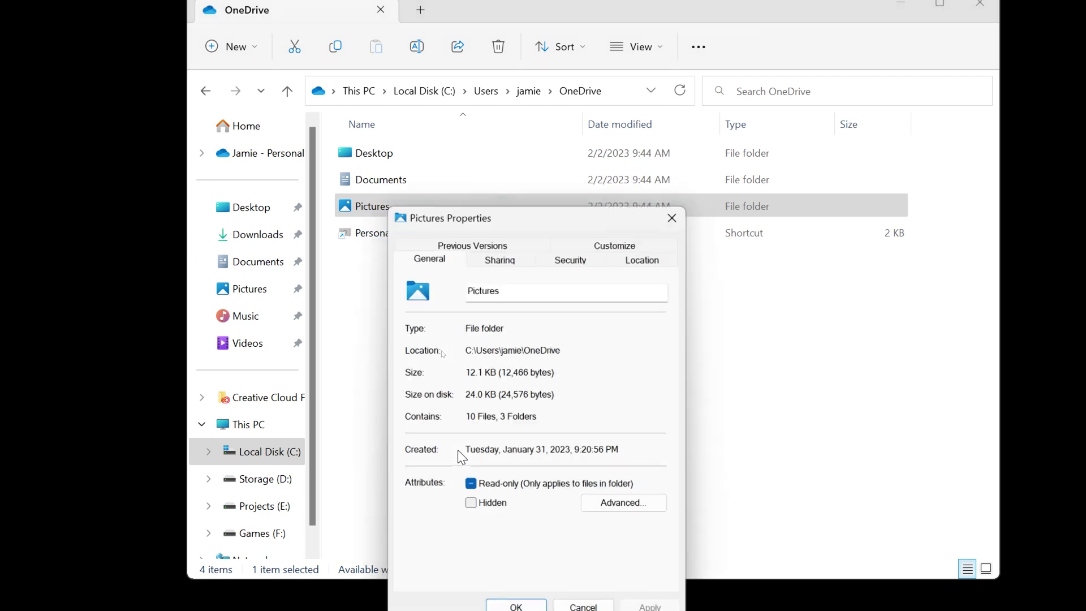
pyautogui.click(651, 256)
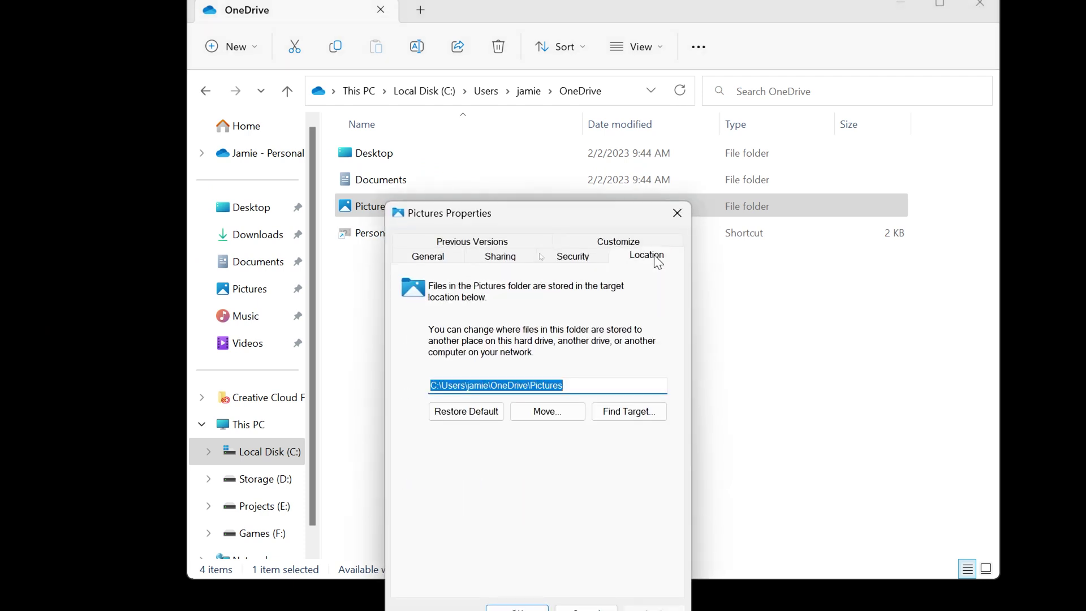
pyautogui.click(540, 413)
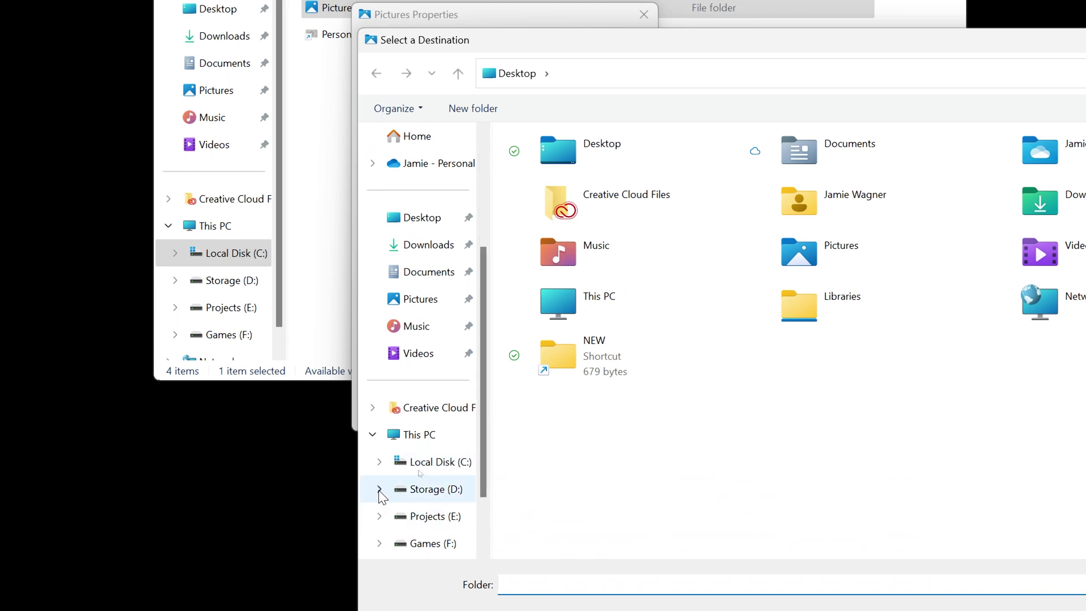
# - Select D:\2023\Pictures as the Pictures folder's new destination
pyautogui.click(419, 469)
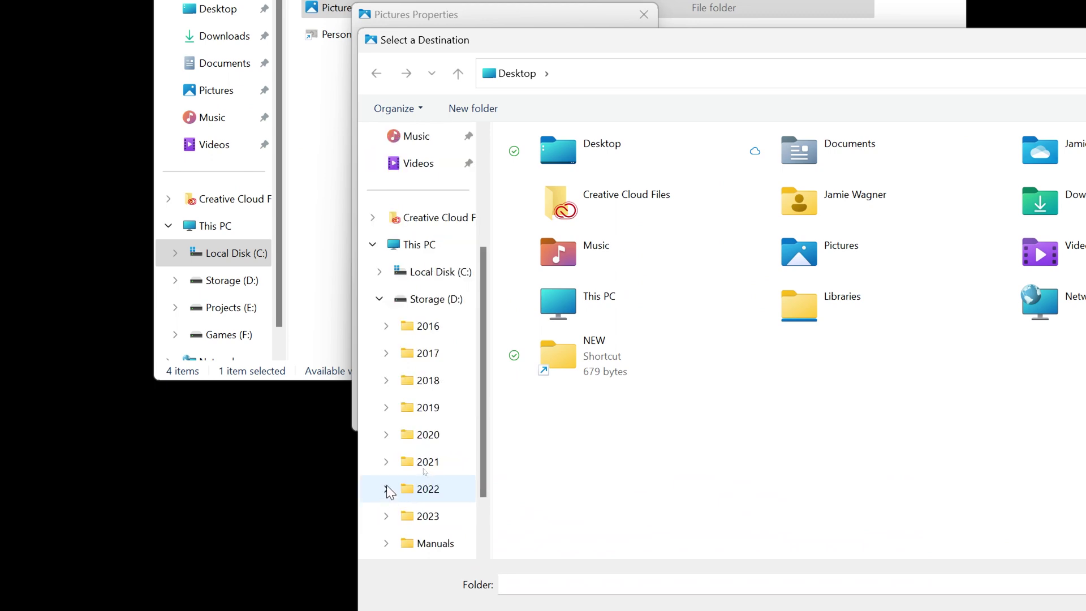
pyautogui.click(387, 516)
pyautogui.click(433, 517)
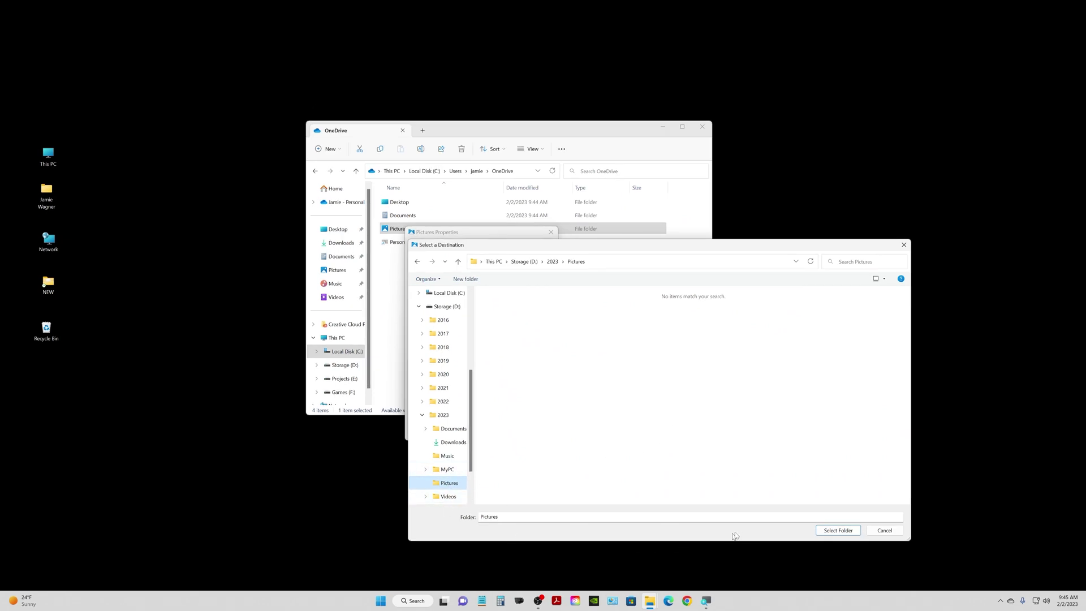
pyautogui.click(837, 530)
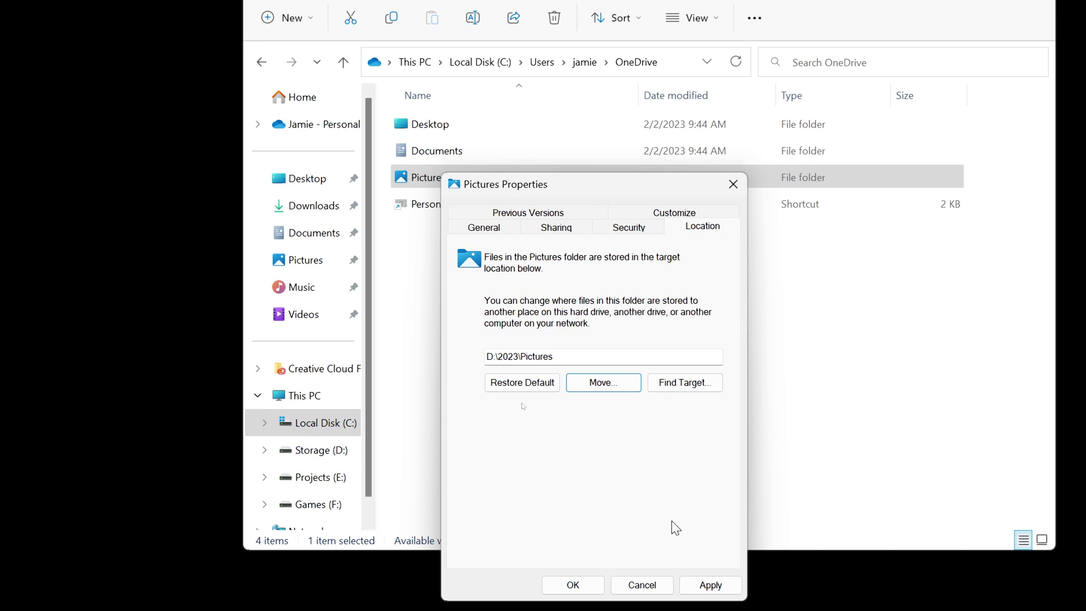
# - Apply the new location, move the existing files there, and close Properties
pyautogui.click(714, 583)
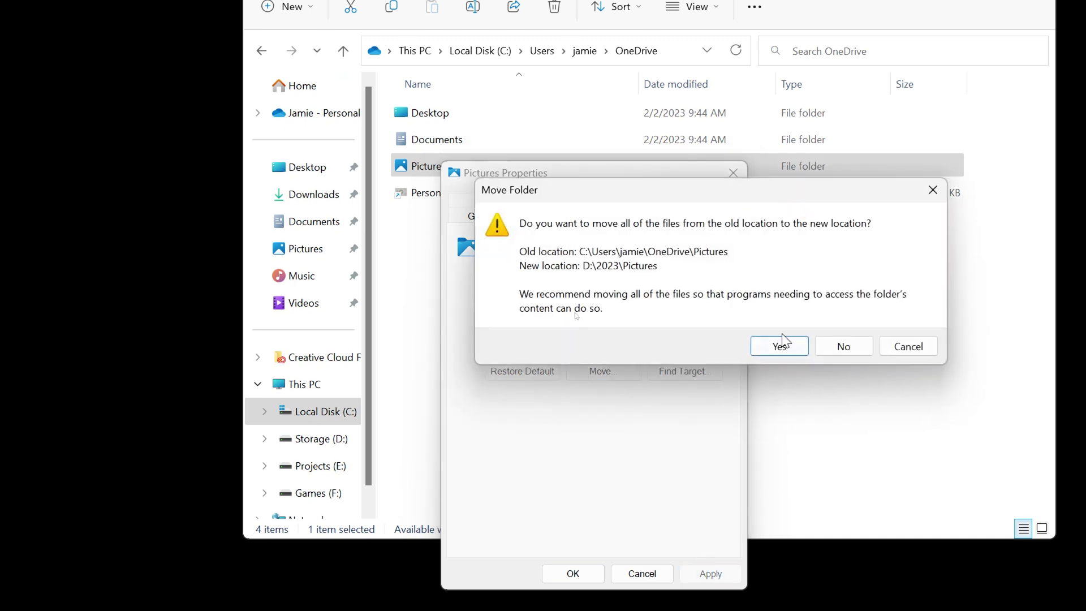
pyautogui.click(780, 344)
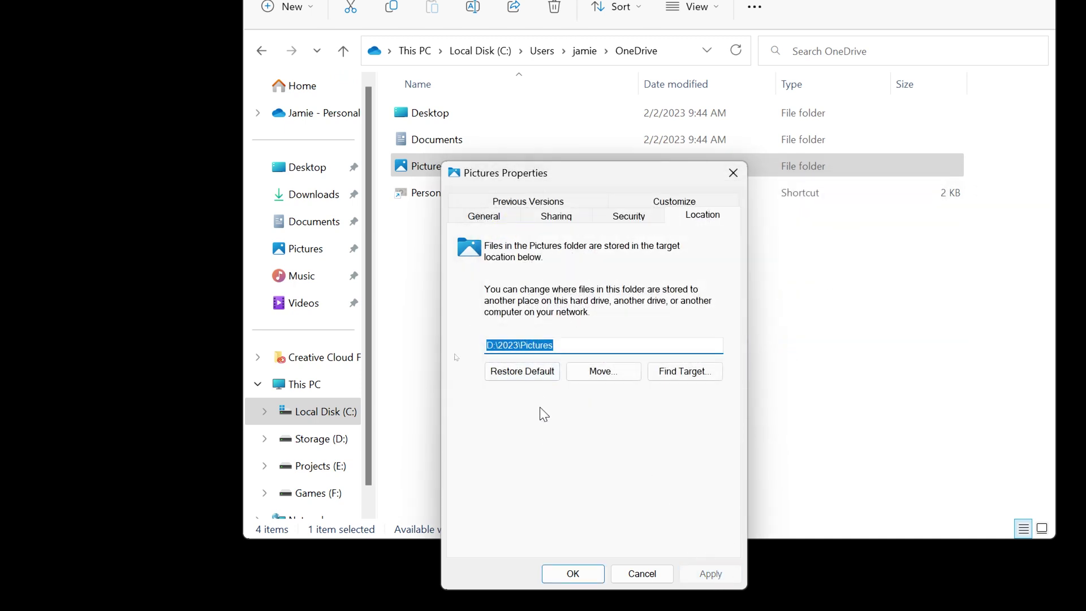
pyautogui.click(565, 574)
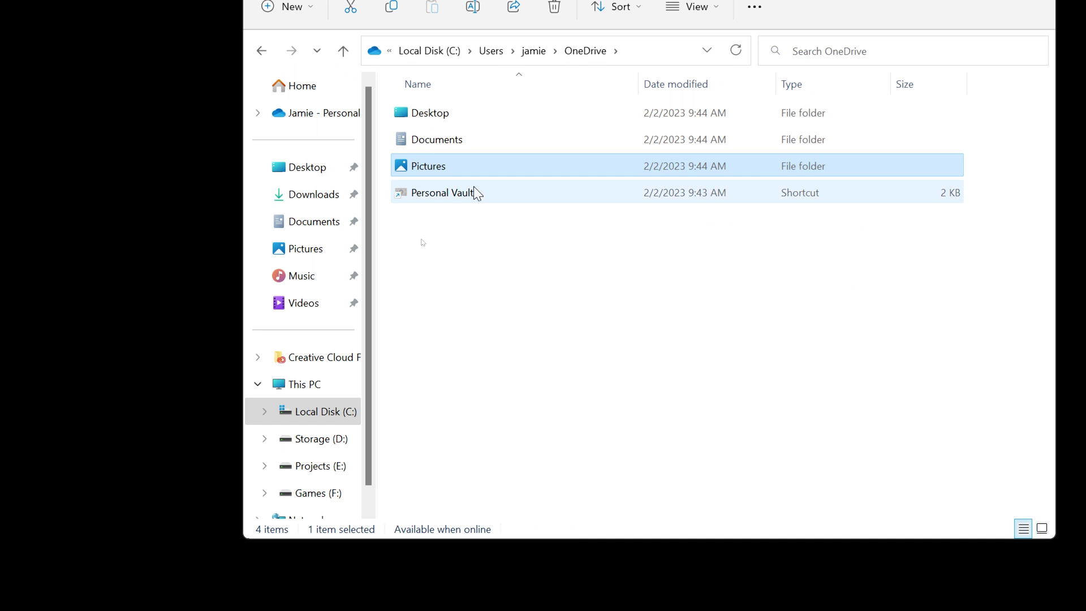
# - Browse Storage (D:) > 2023 > Pictures, then return to the 2023 folder
pyautogui.click(317, 439)
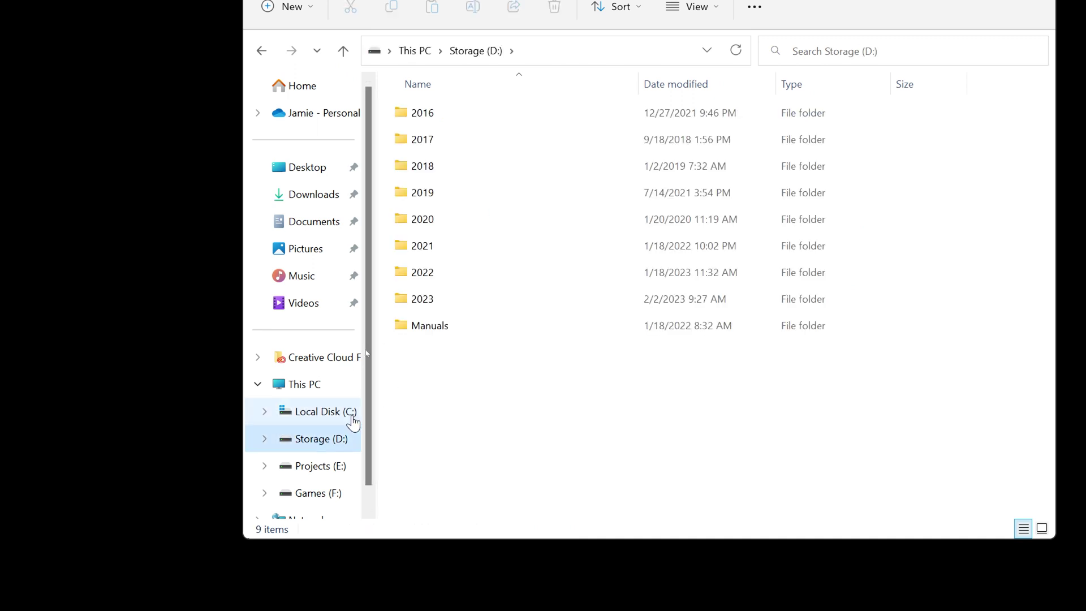
pyautogui.doubleClick(426, 300)
pyautogui.doubleClick(434, 221)
pyautogui.click(260, 51)
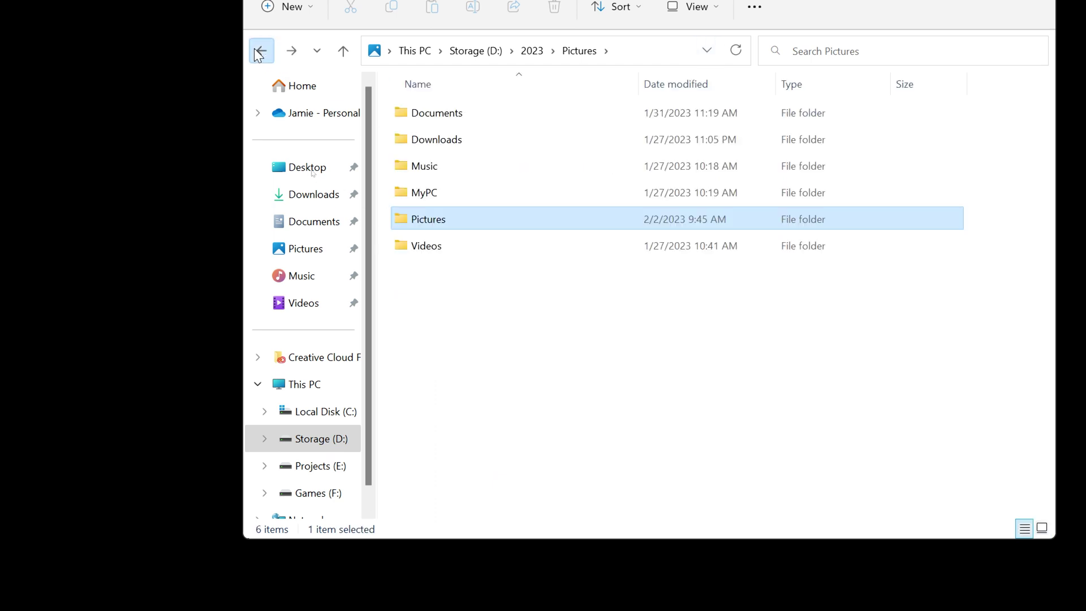
pyautogui.click(260, 51)
pyautogui.doubleClick(429, 291)
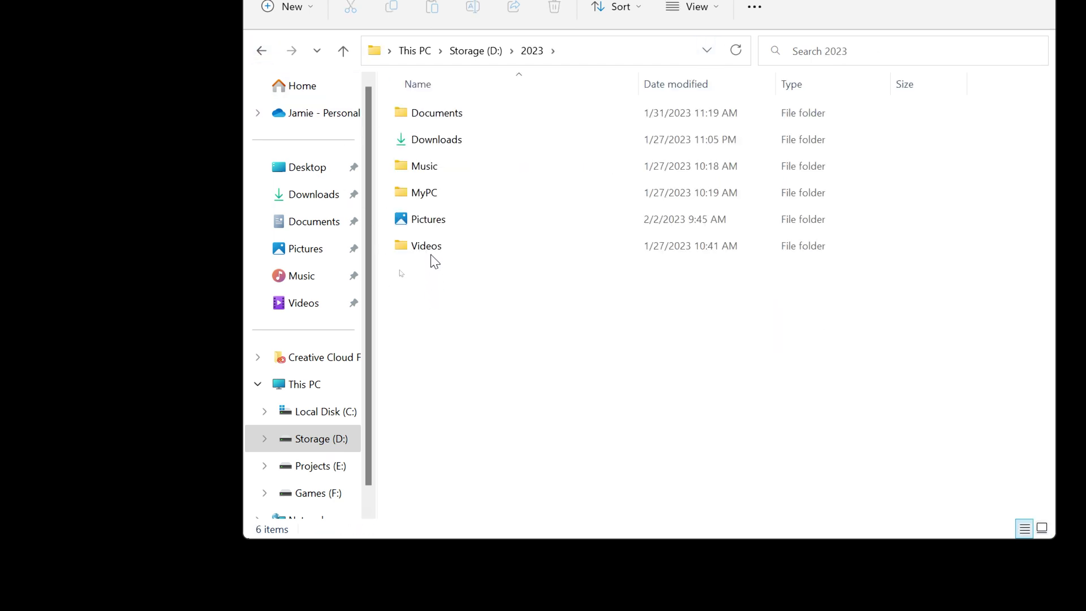
# - Confirm in the Pictures properties that its location is D:\2023\Pictures
pyautogui.rightClick(431, 219)
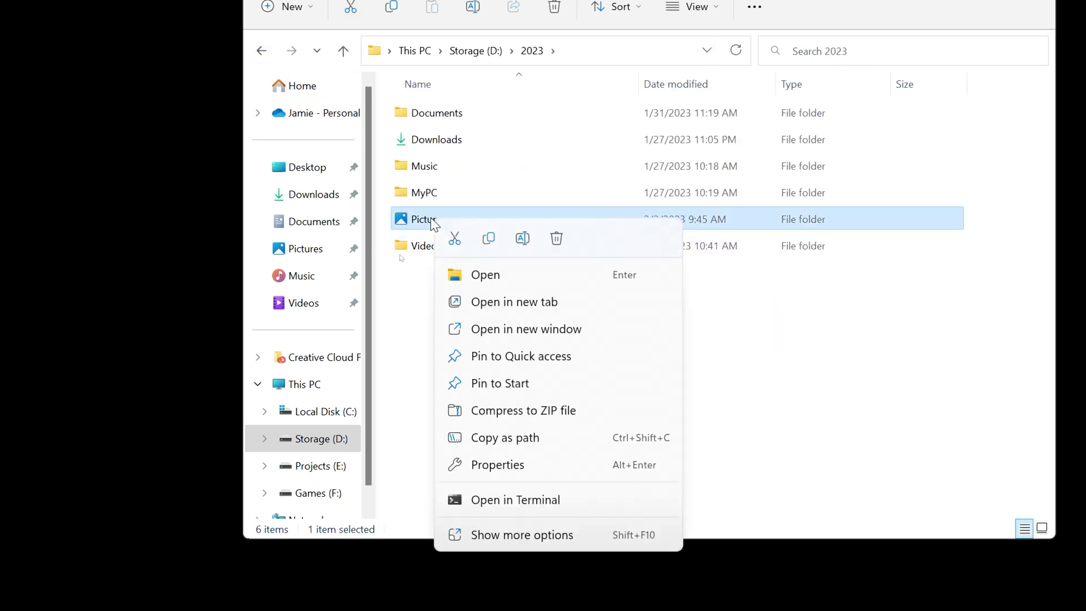
pyautogui.click(520, 461)
pyautogui.click(700, 275)
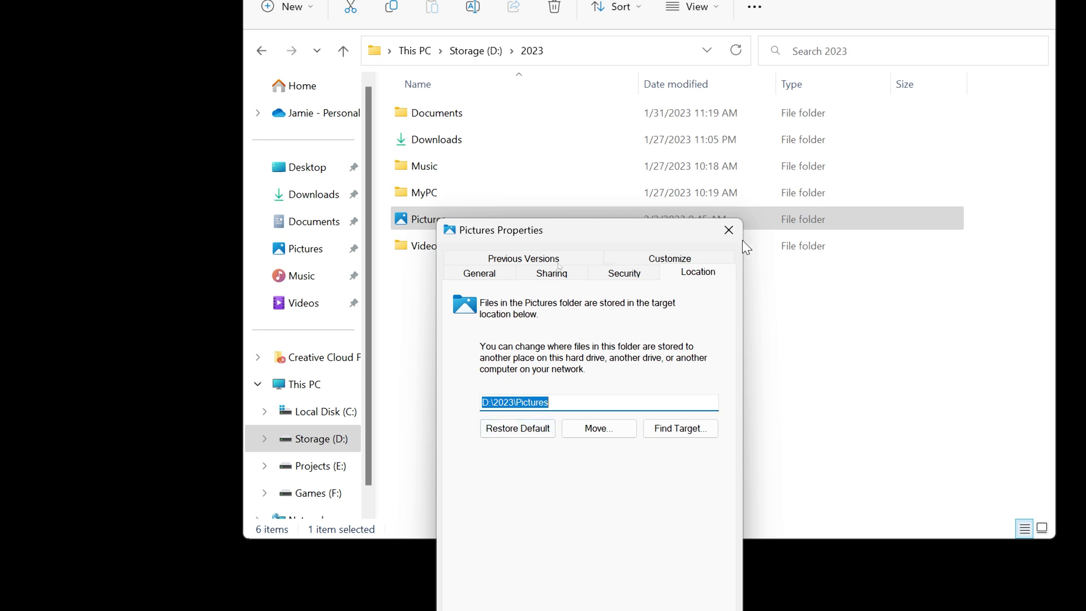
pyautogui.click(729, 230)
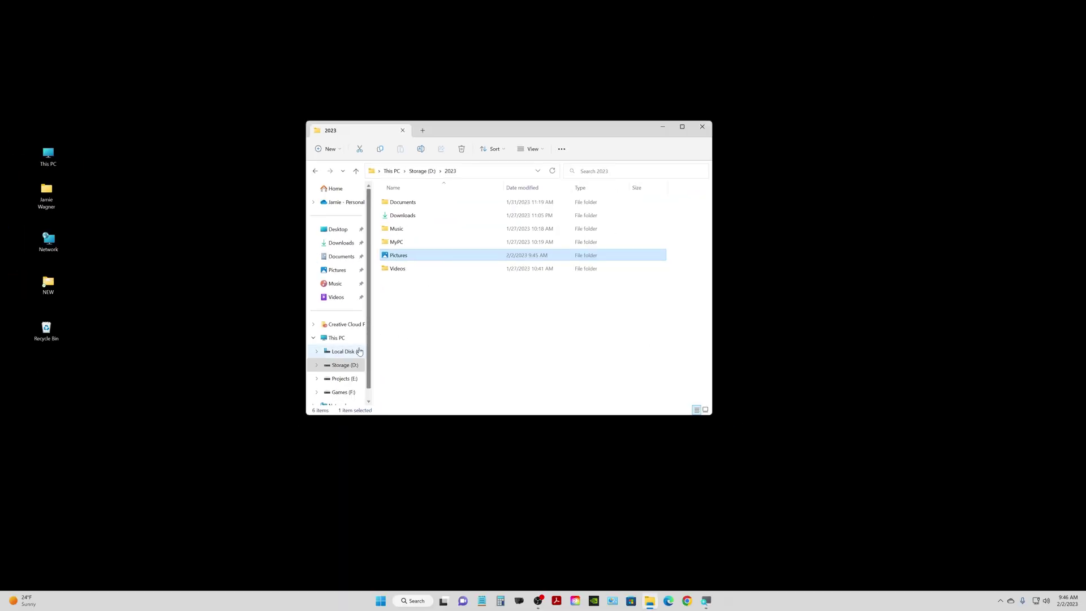
# - Browse Local Disk (C:) > Users to the user's home folder
pyautogui.click(345, 351)
pyautogui.doubleClick(405, 247)
pyautogui.doubleClick(406, 206)
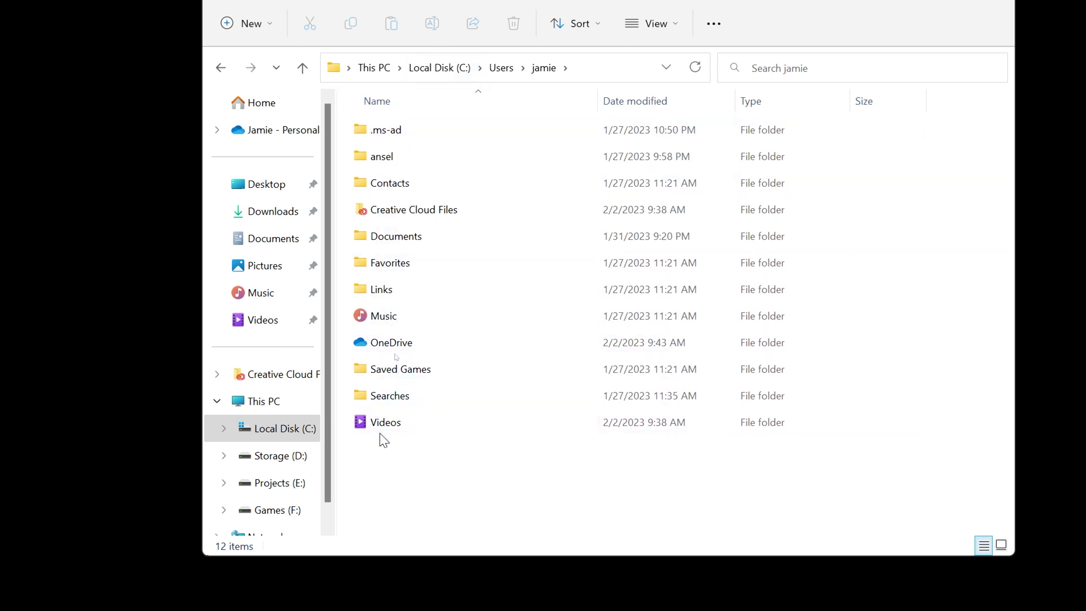
# - Go to D:\2023 and review the 2023 folder's properties
pyautogui.click(273, 456)
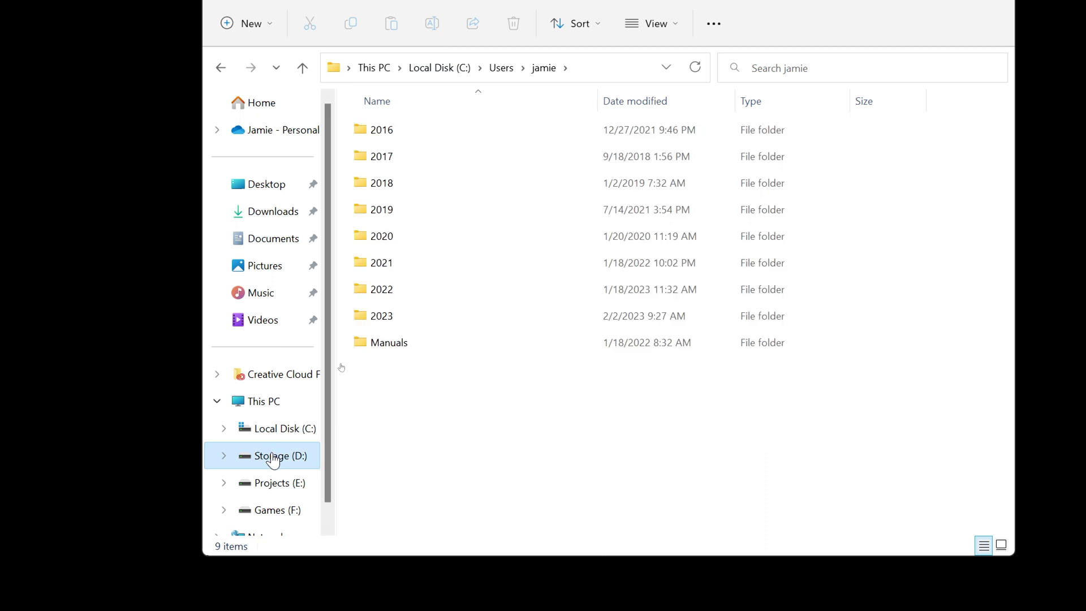
pyautogui.doubleClick(416, 316)
pyautogui.rightClick(409, 243)
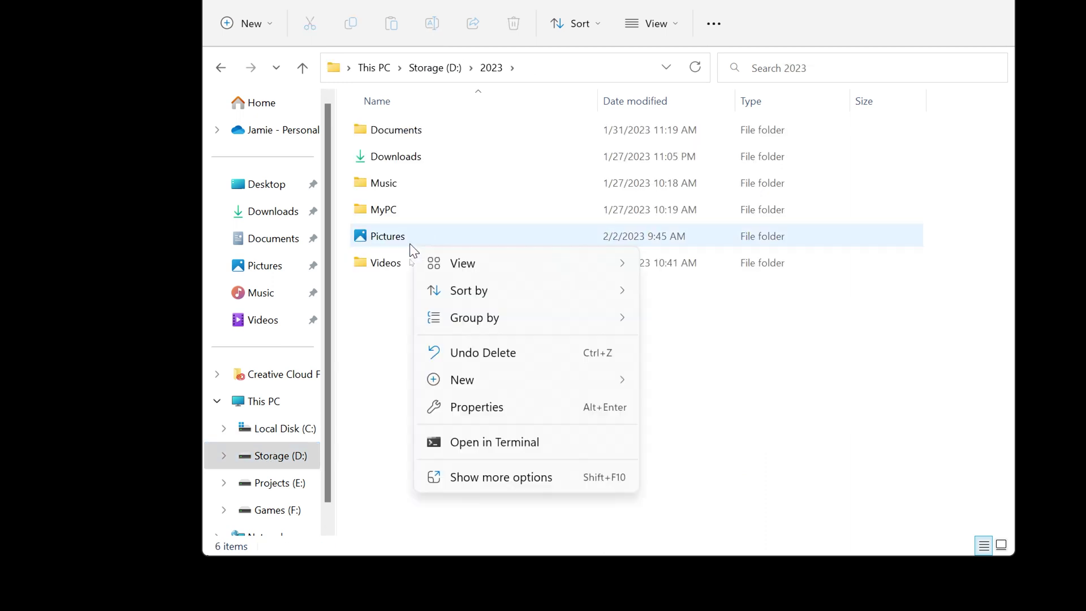
pyautogui.click(478, 402)
pyautogui.click(497, 102)
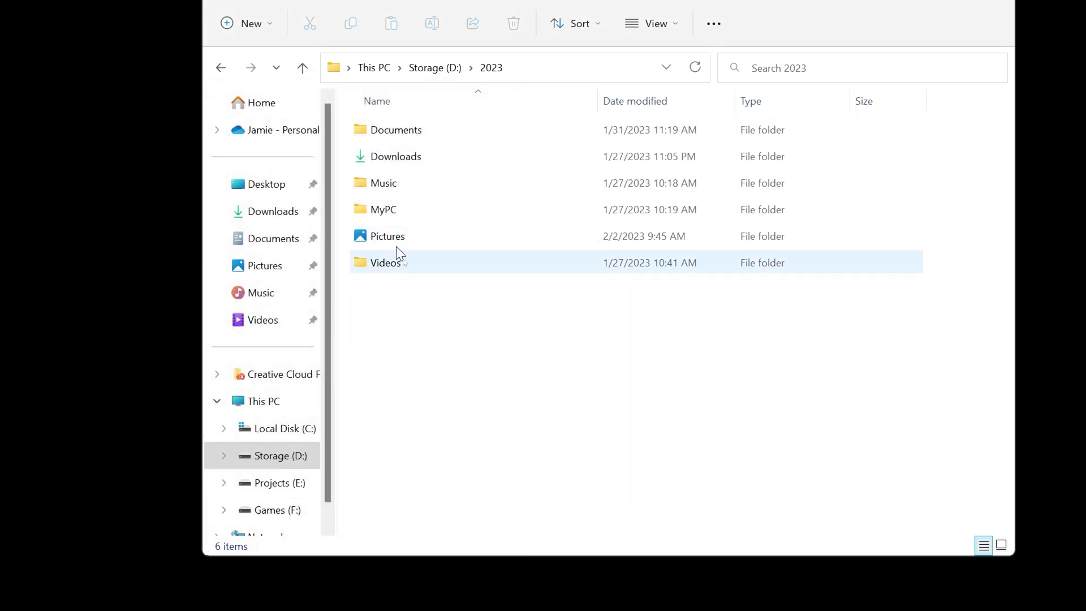
# - Restore Pictures to its default C: location, creating the folder and moving its files
pyautogui.rightClick(399, 244)
pyautogui.click(487, 495)
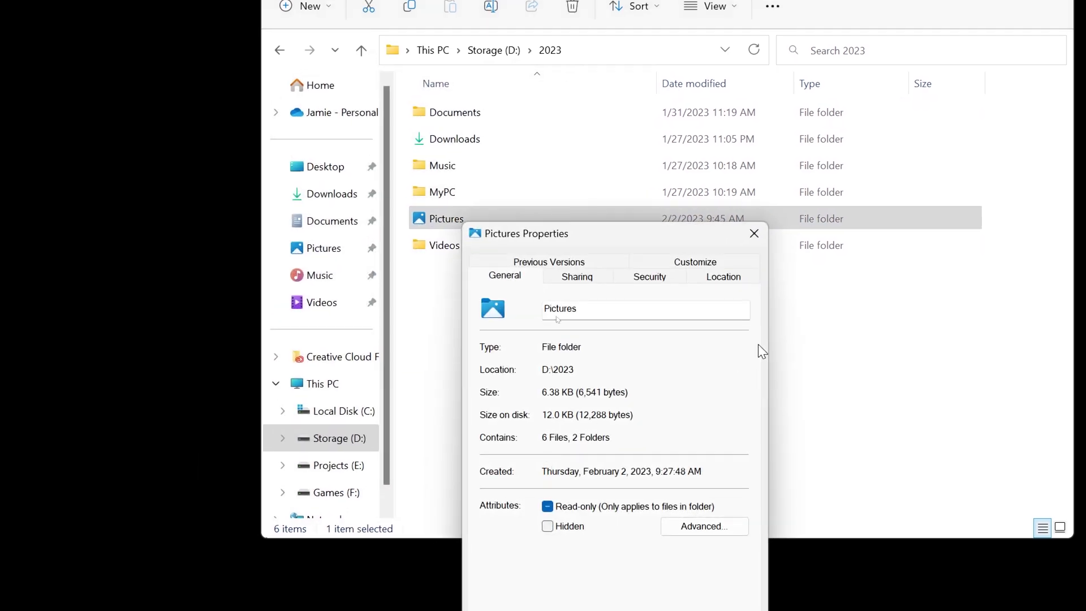
pyautogui.click(737, 276)
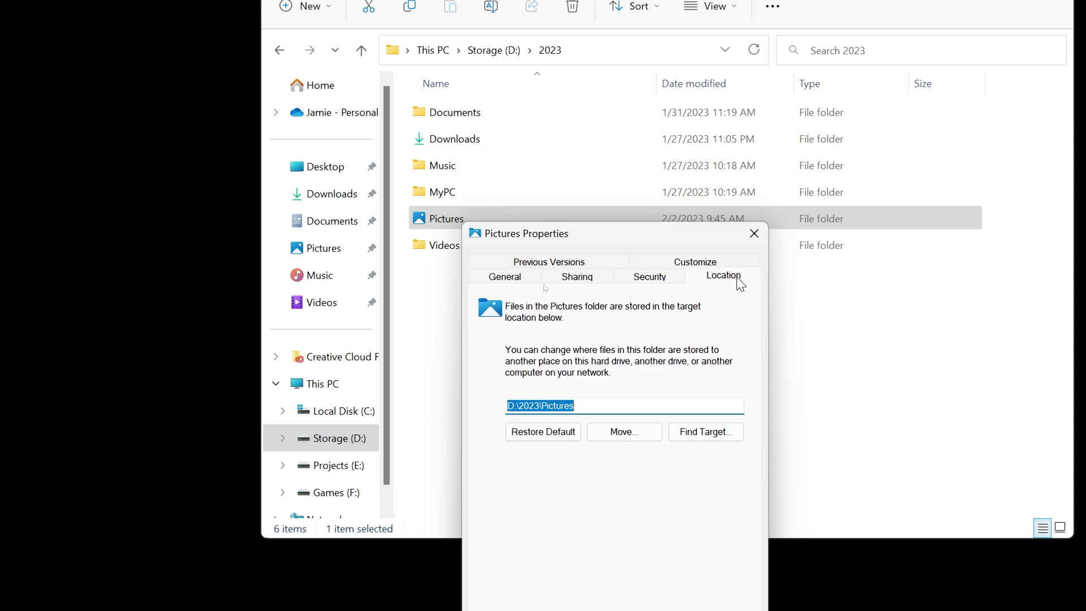
pyautogui.click(546, 434)
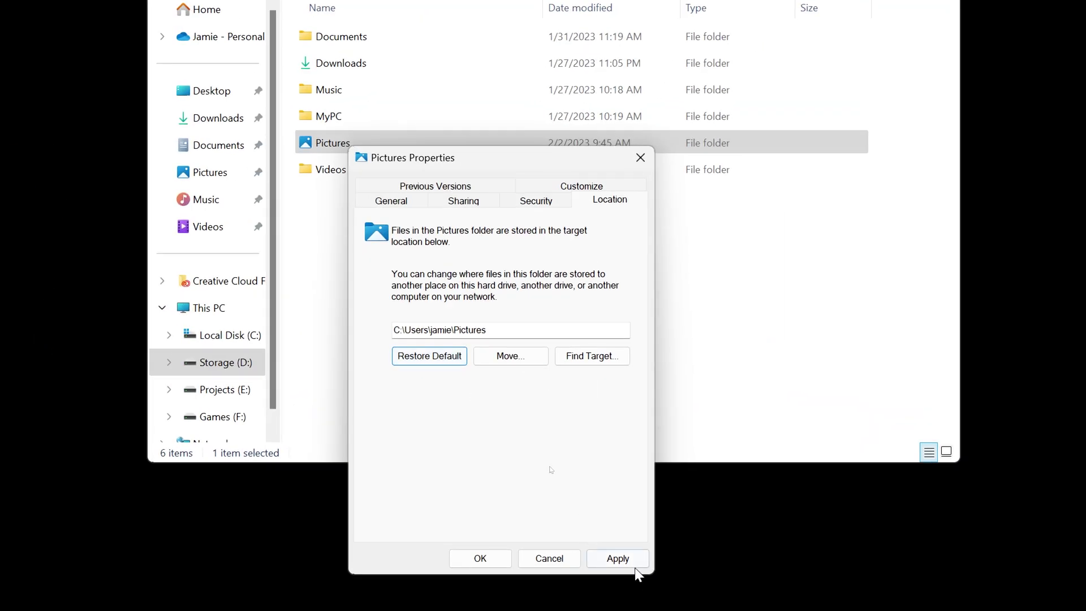
pyautogui.click(635, 566)
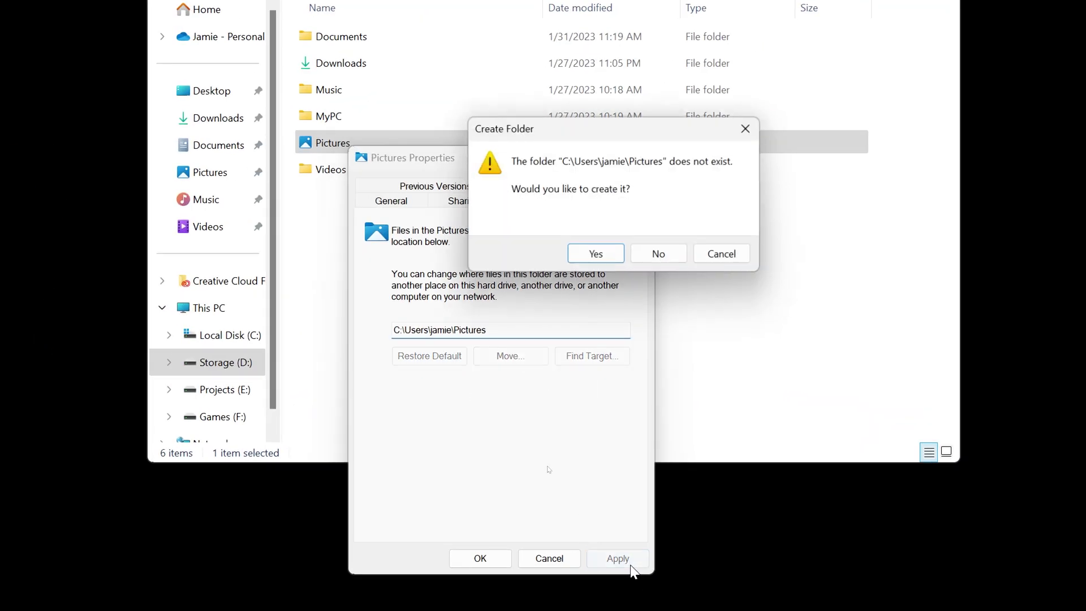
pyautogui.click(611, 255)
pyautogui.click(668, 277)
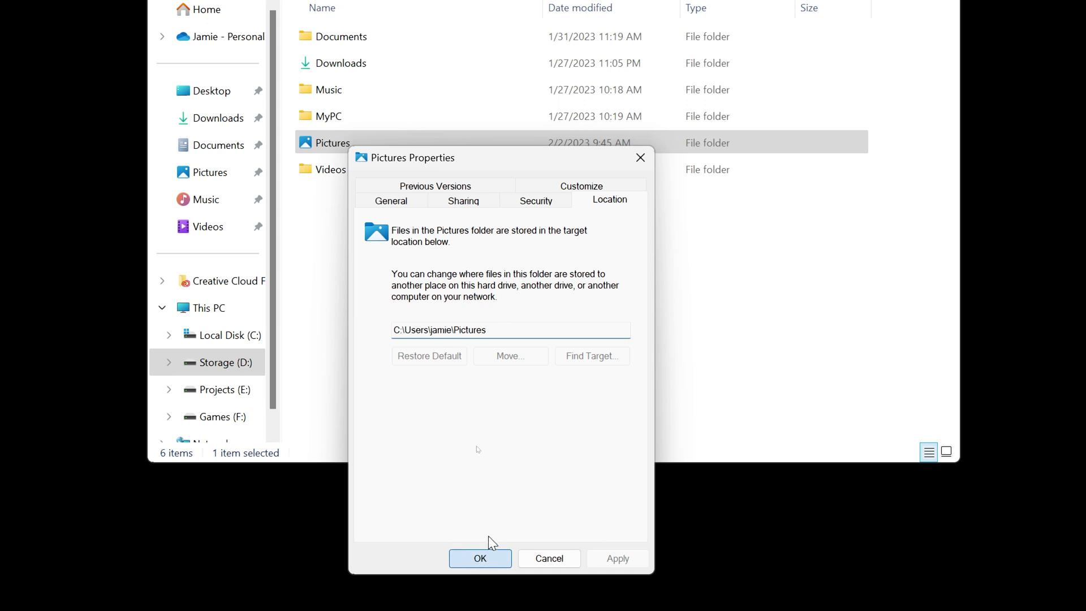
pyautogui.press('Return')
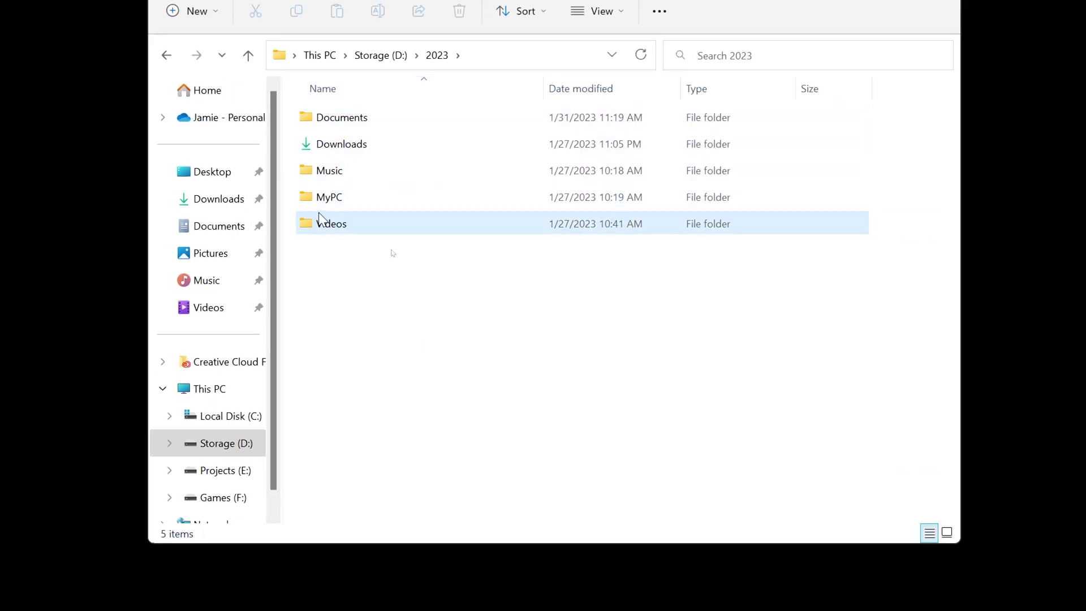
# - Step back through the visited folders to the This PC drives overview
pyautogui.click(166, 55)
pyautogui.click(166, 55)
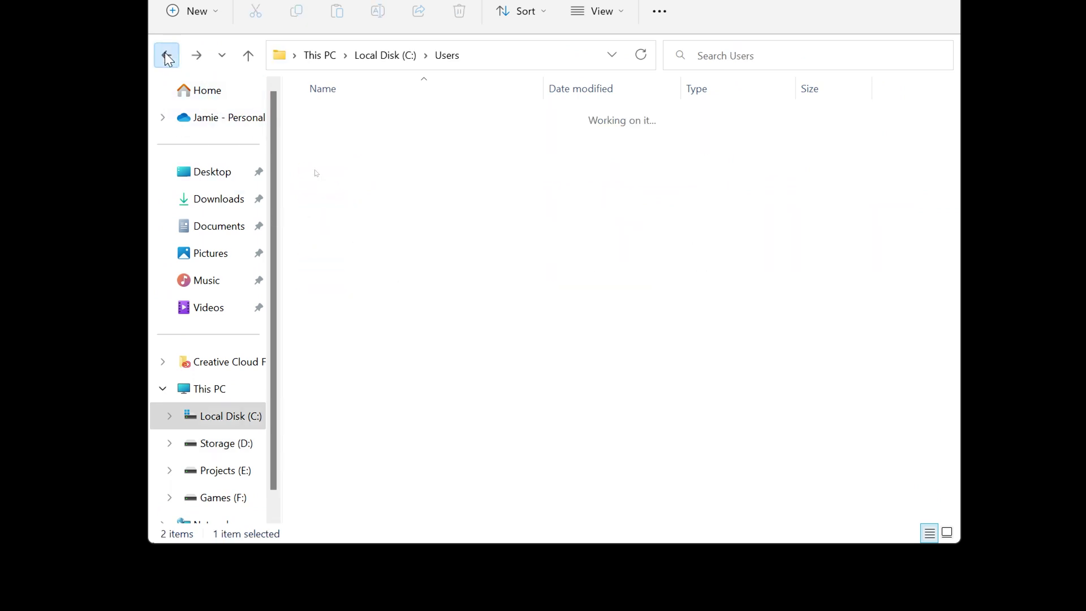
pyautogui.click(167, 55)
pyautogui.click(167, 54)
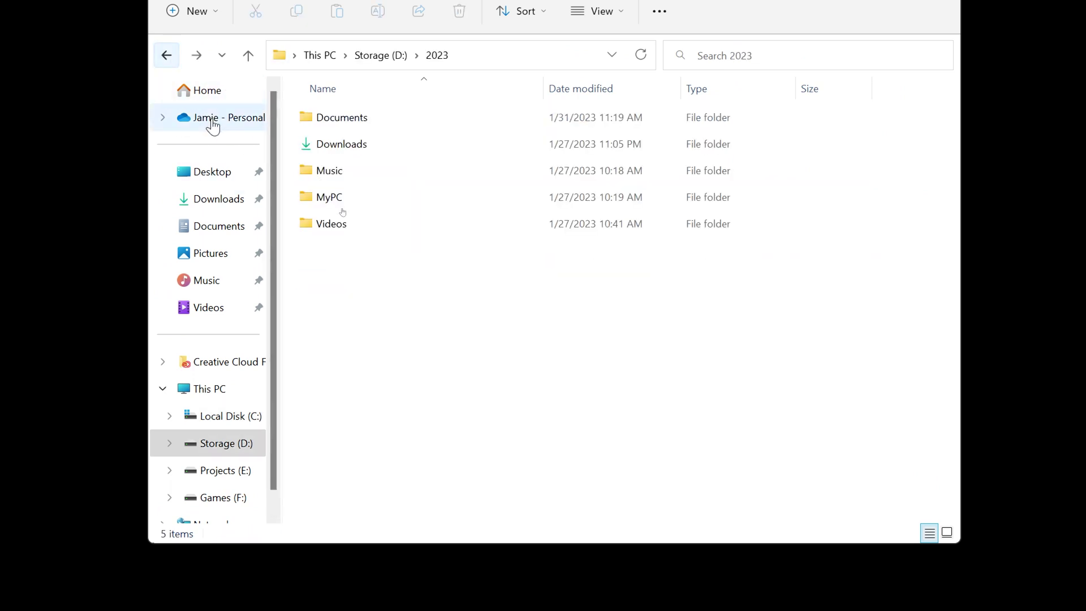
pyautogui.click(173, 53)
pyautogui.click(169, 53)
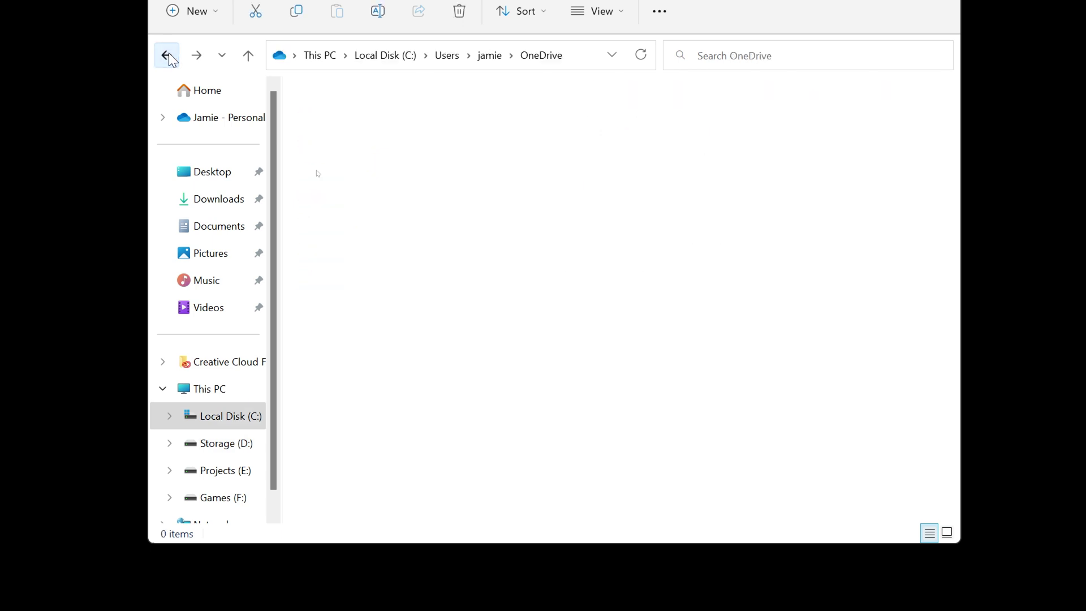
pyautogui.click(168, 54)
pyautogui.click(160, 54)
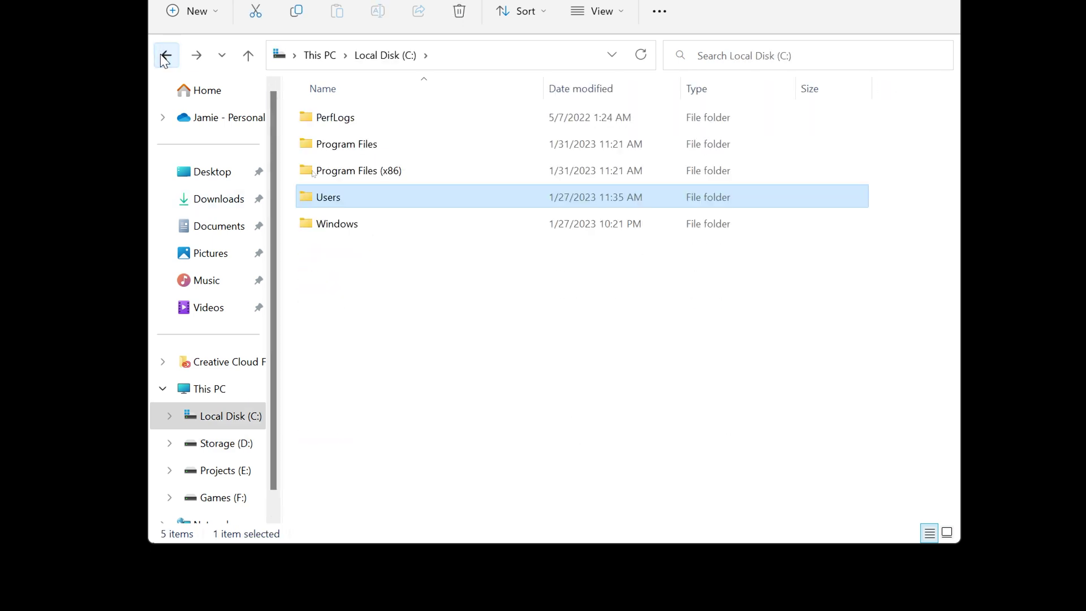
pyautogui.click(160, 53)
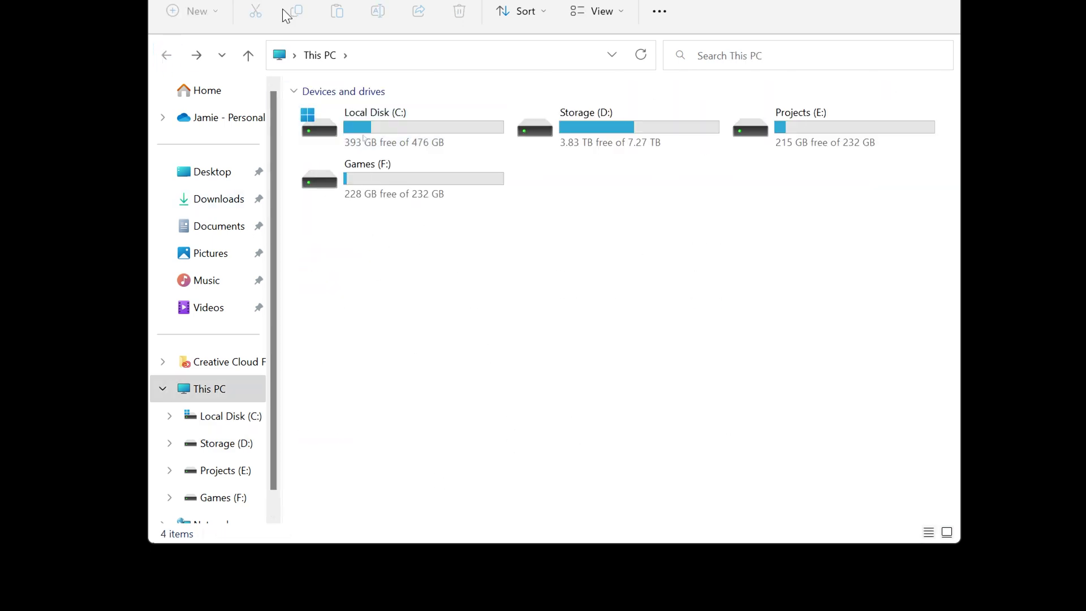
# - Open C:\Users and the user's home folder, and check the restored Pictures folder
pyautogui.doubleClick(369, 261)
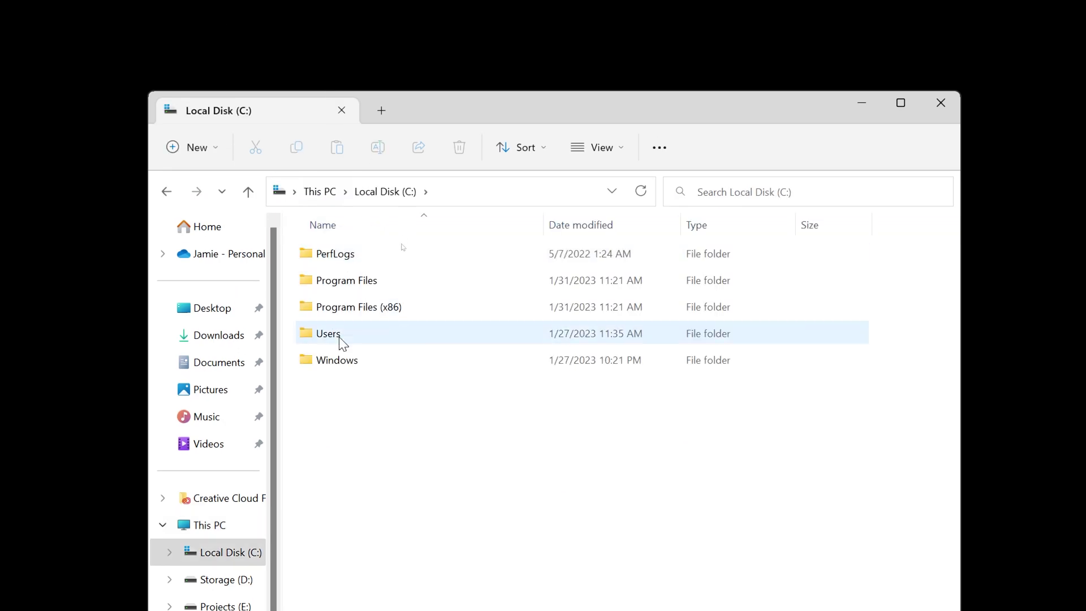
pyautogui.doubleClick(339, 338)
pyautogui.doubleClick(341, 251)
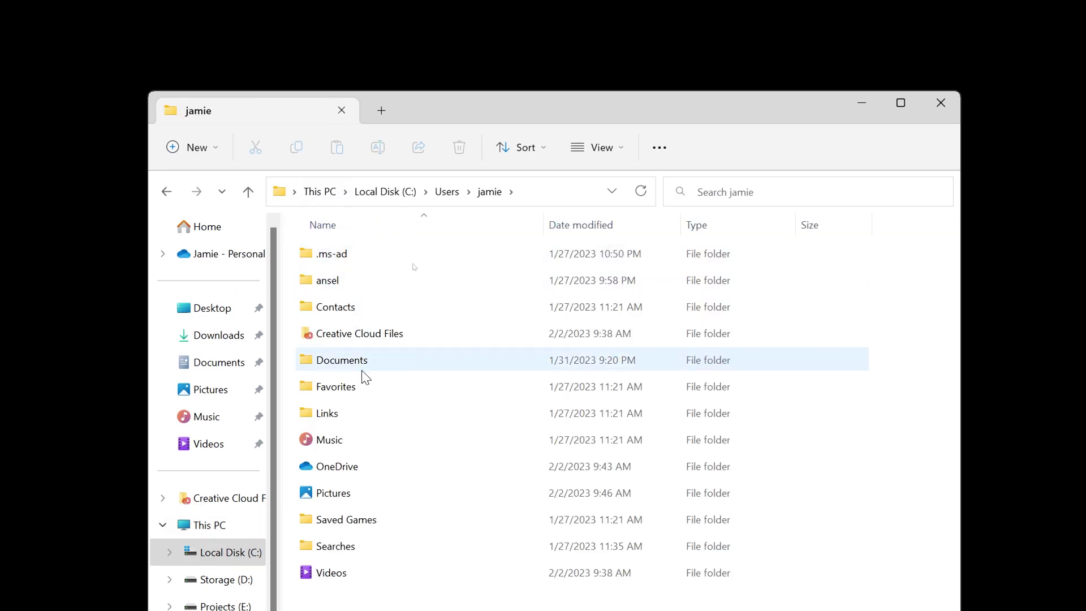
pyautogui.doubleClick(341, 495)
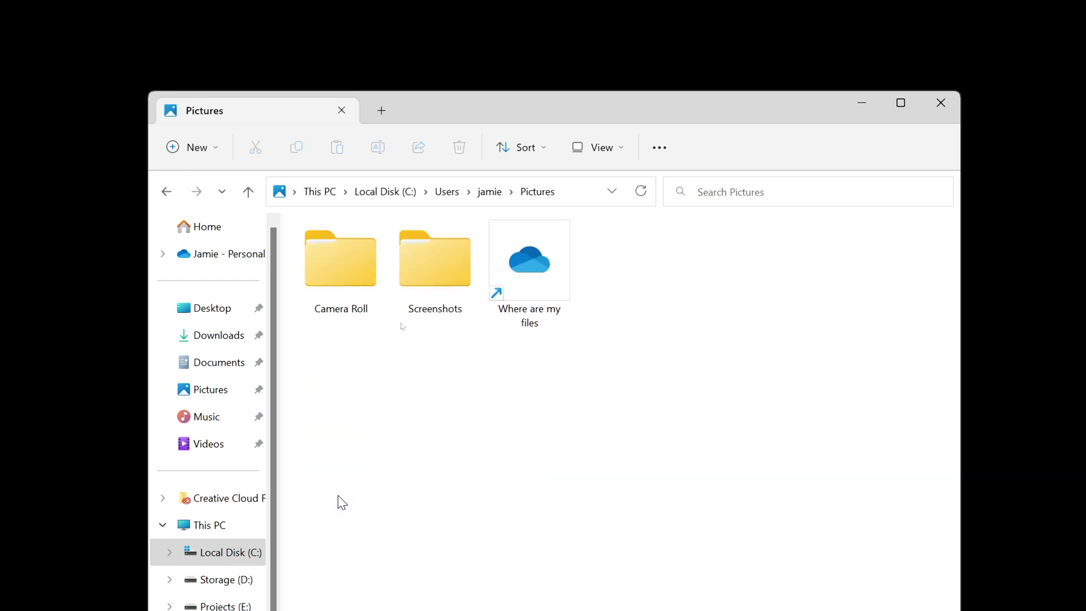
pyautogui.click(166, 191)
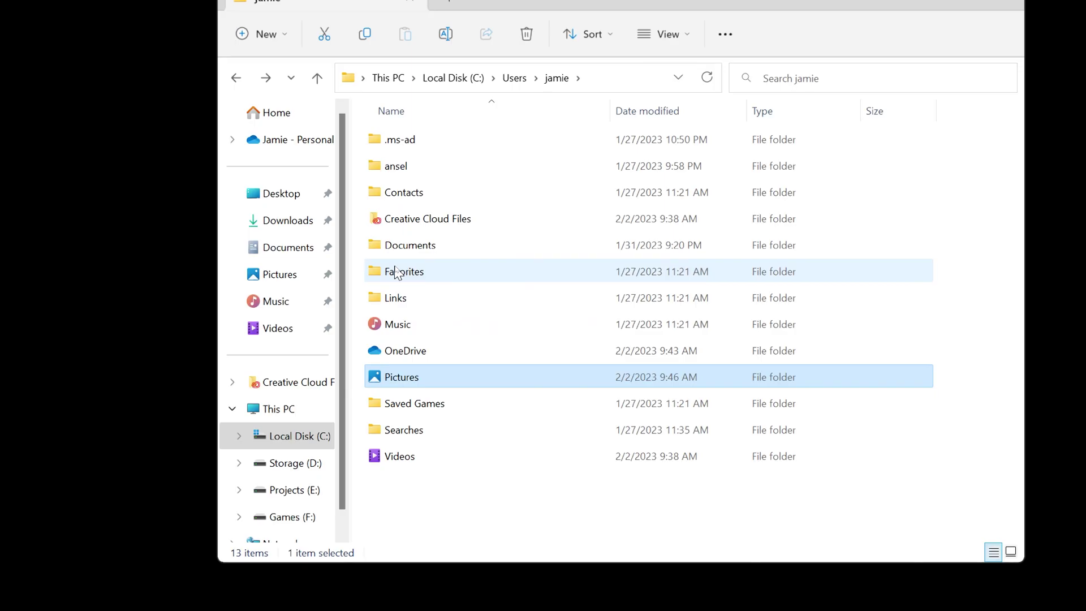
# - Inspect the OneDrive folder in the user's home folder
pyautogui.doubleClick(417, 352)
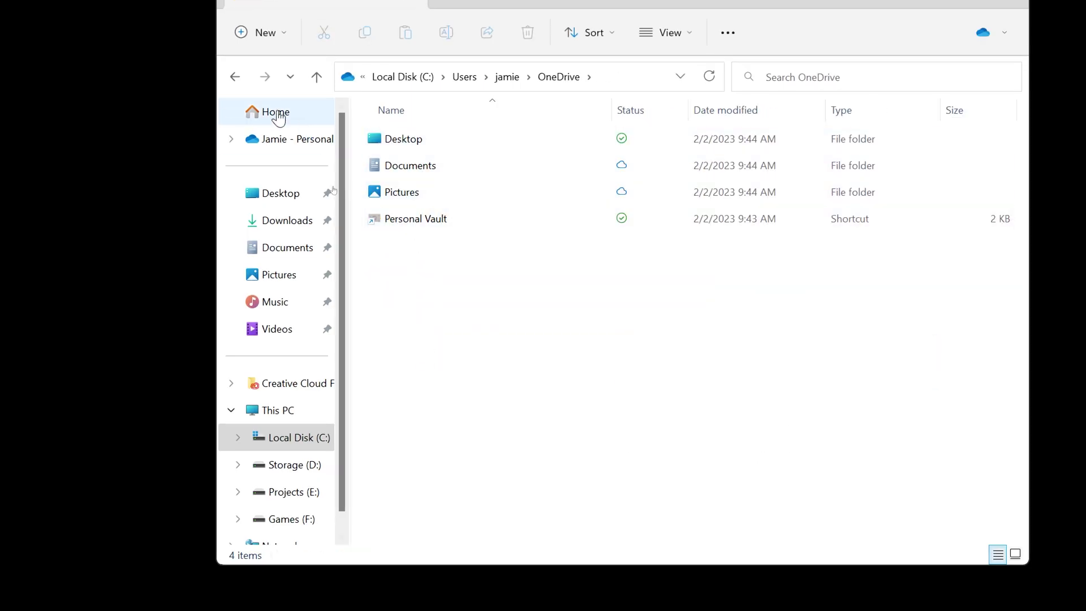
pyautogui.click(235, 77)
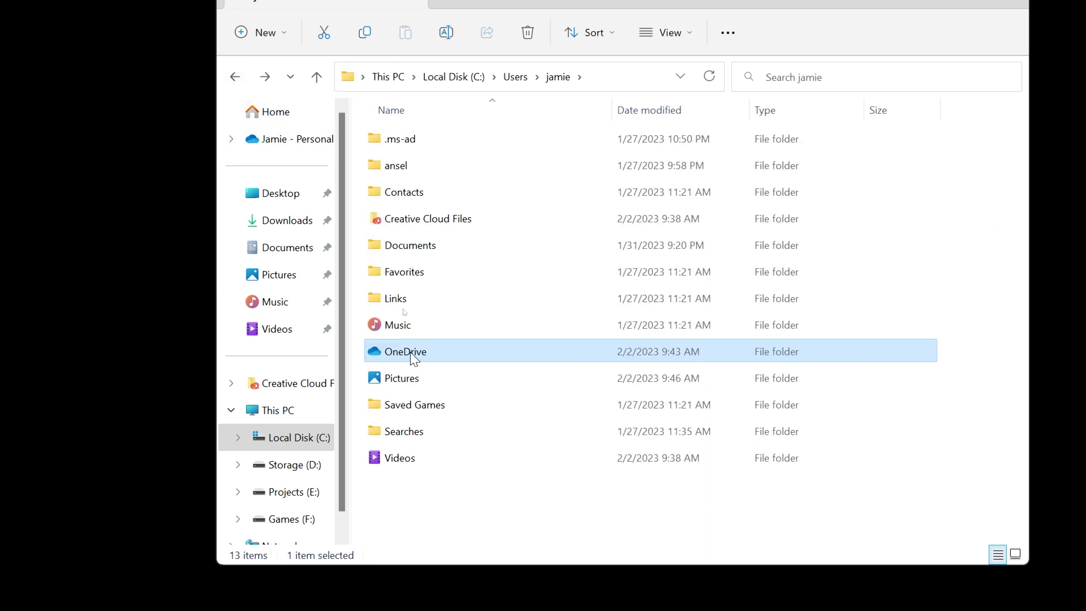
pyautogui.doubleClick(412, 353)
pyautogui.click(235, 77)
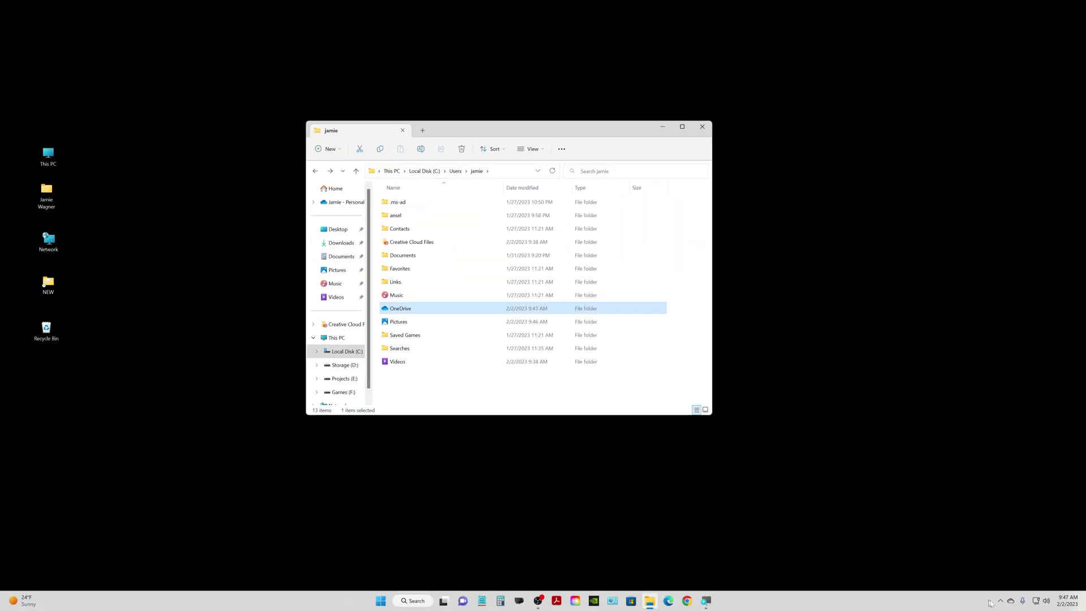
# - Unlink this PC from OneDrive through the Account page of OneDrive Settings
pyautogui.click(1011, 601)
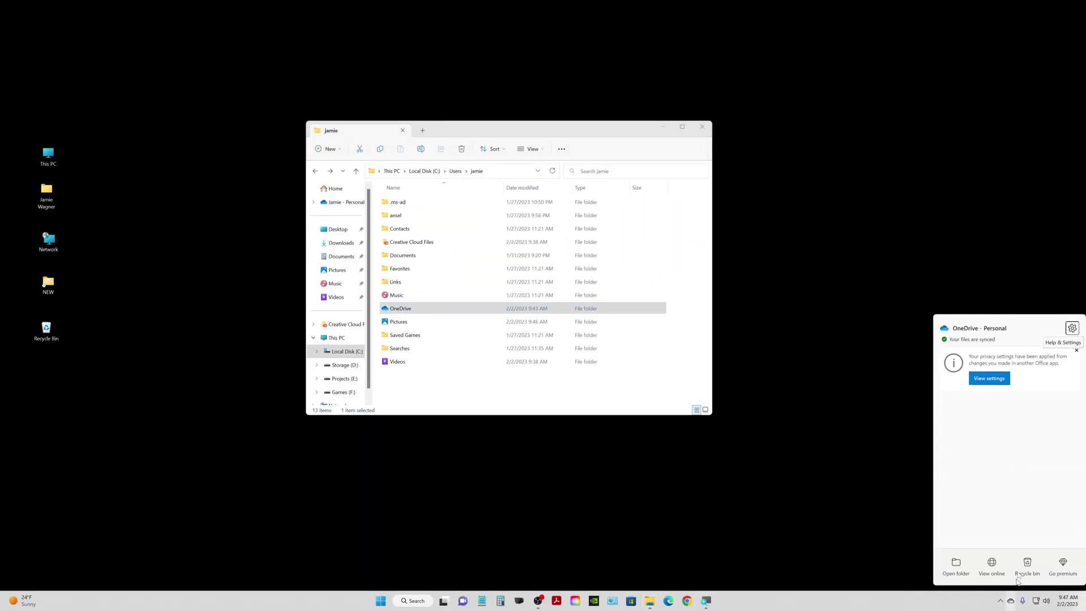
pyautogui.click(1072, 329)
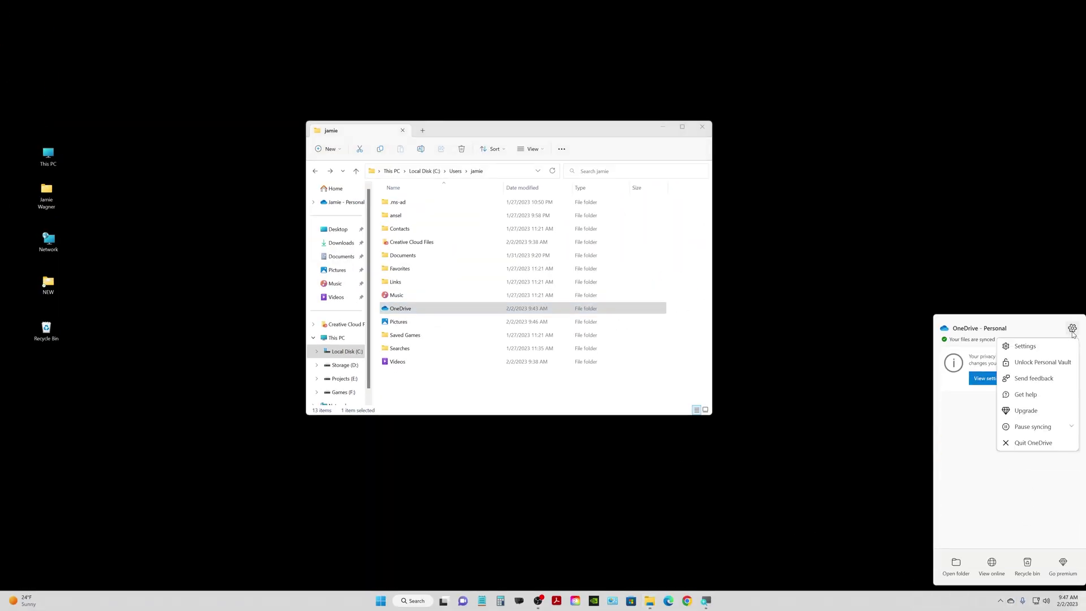
pyautogui.click(1012, 344)
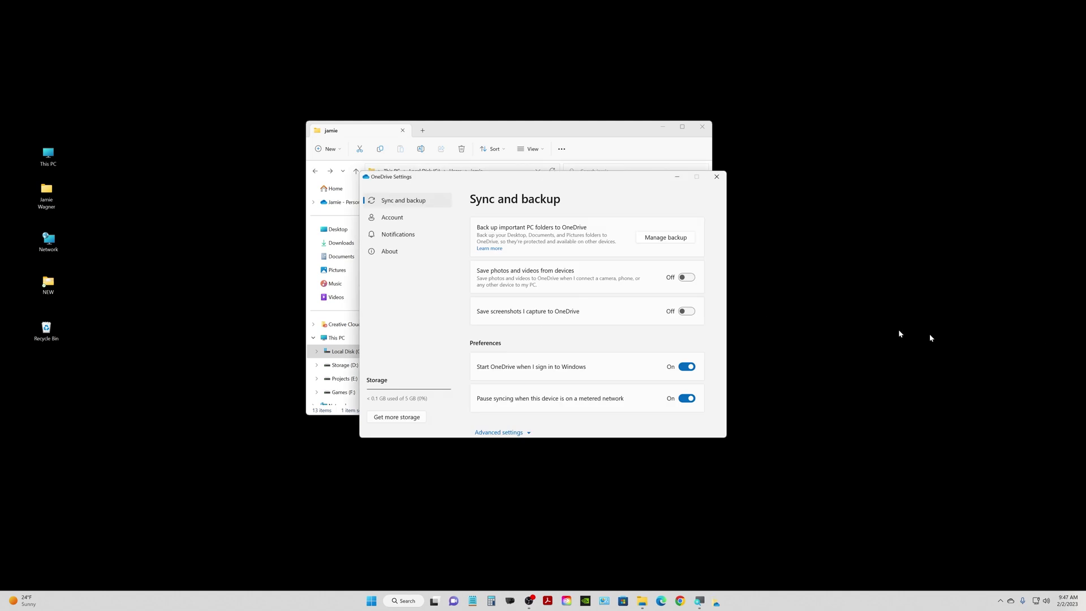
pyautogui.click(396, 217)
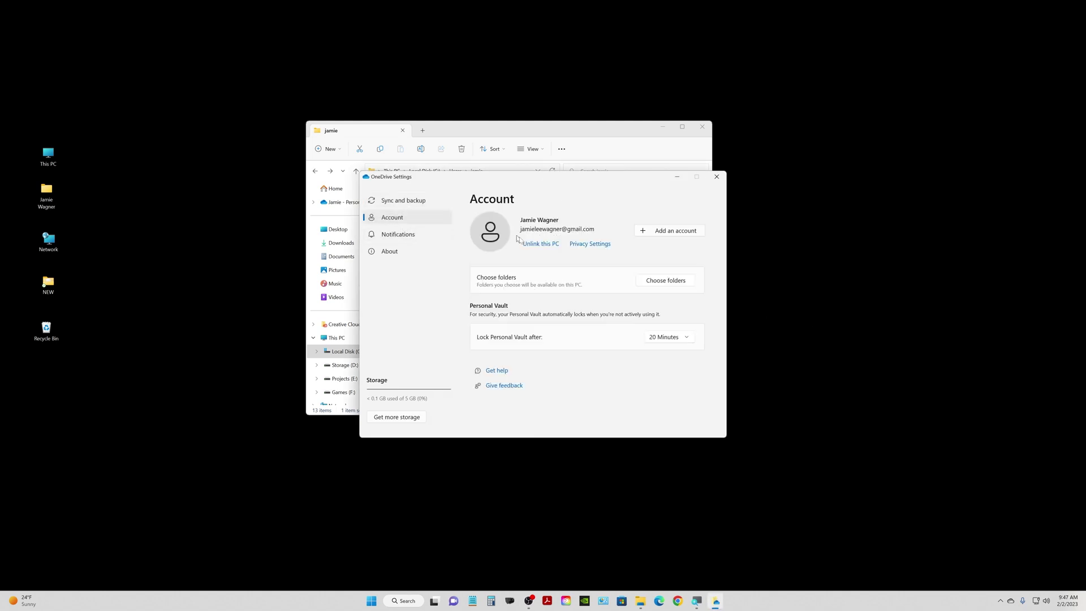
pyautogui.click(541, 244)
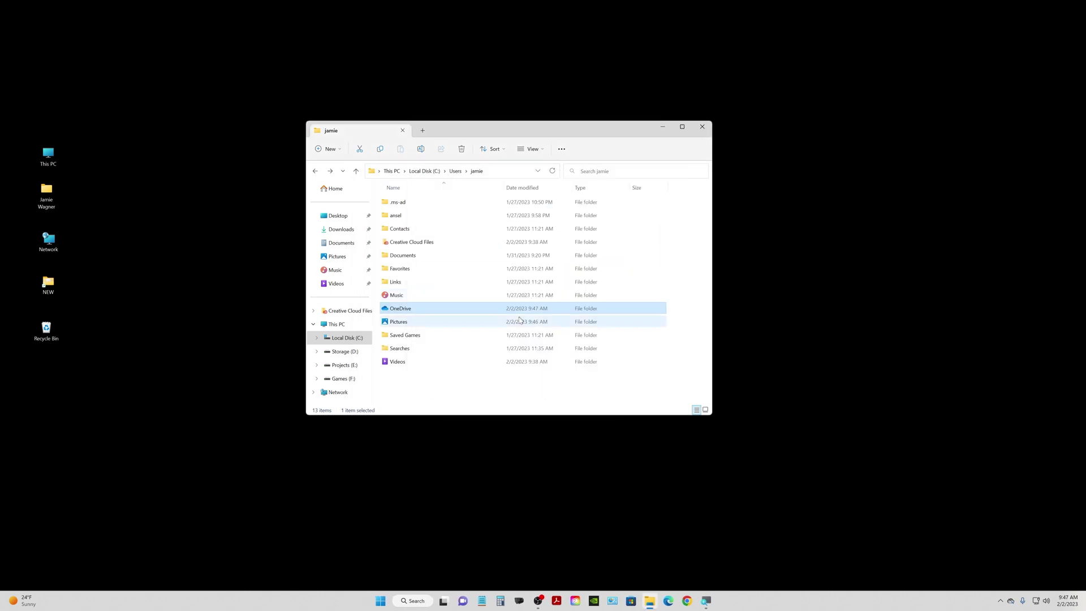
pyautogui.click(452, 394)
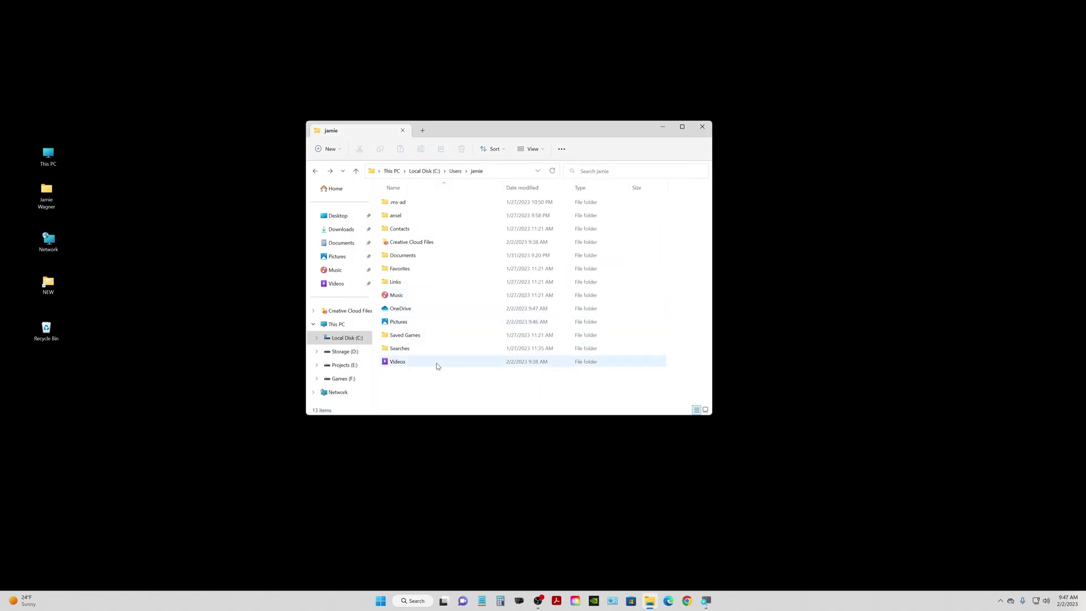
pyautogui.doubleClick(398, 321)
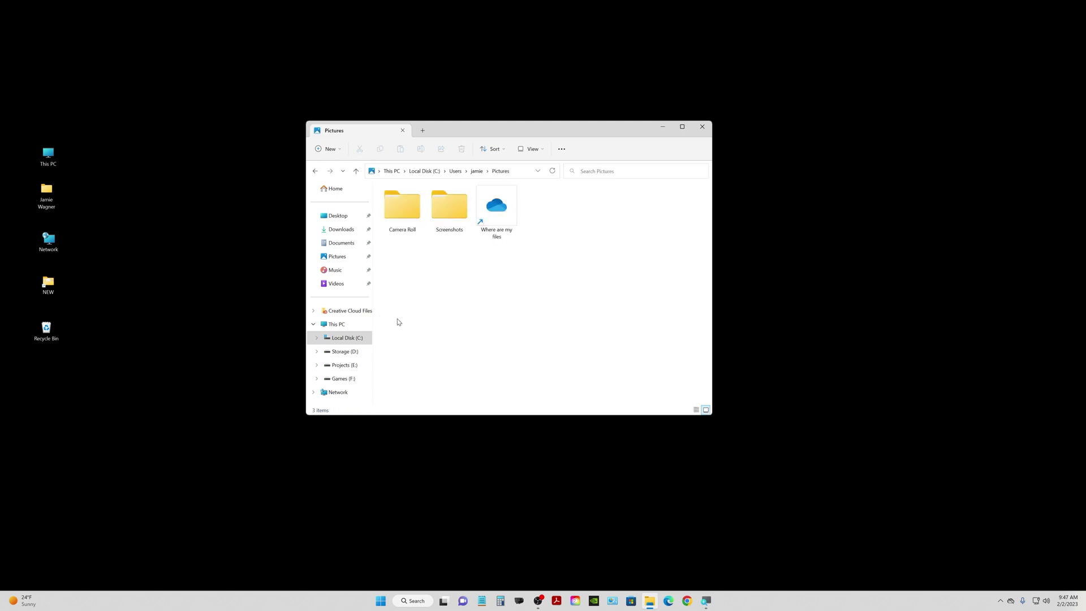
pyautogui.click(315, 170)
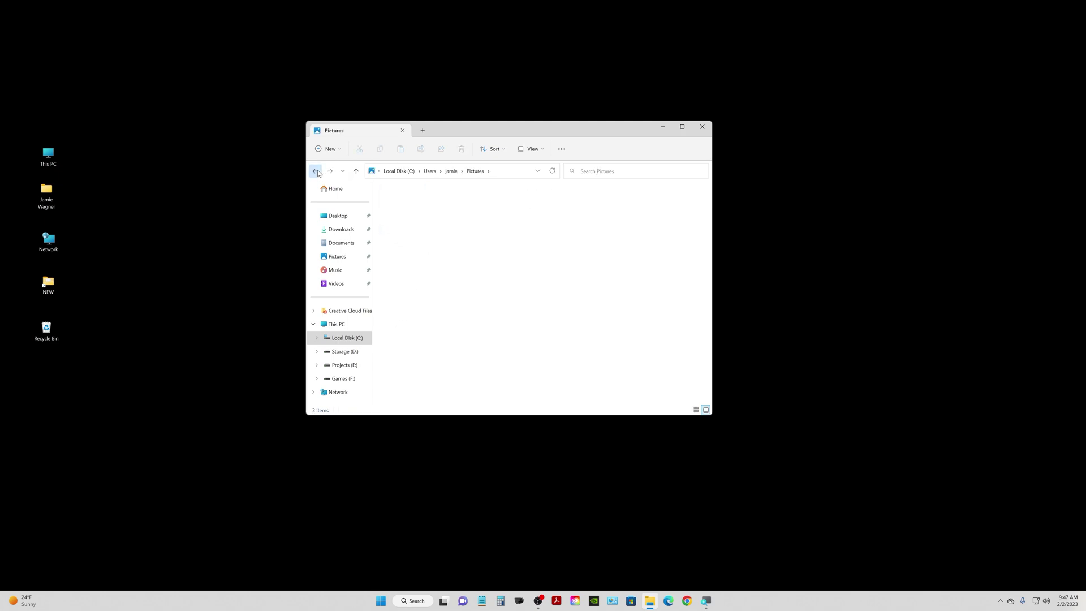
pyautogui.click(419, 375)
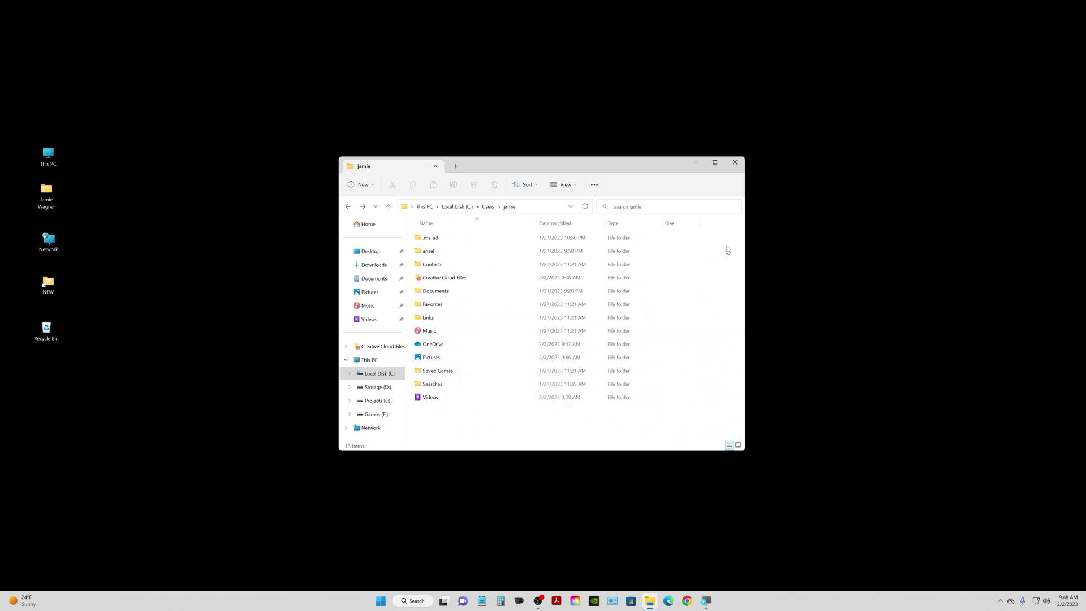
pyautogui.moveTo(660, 166); pyautogui.dragTo(685, 170)
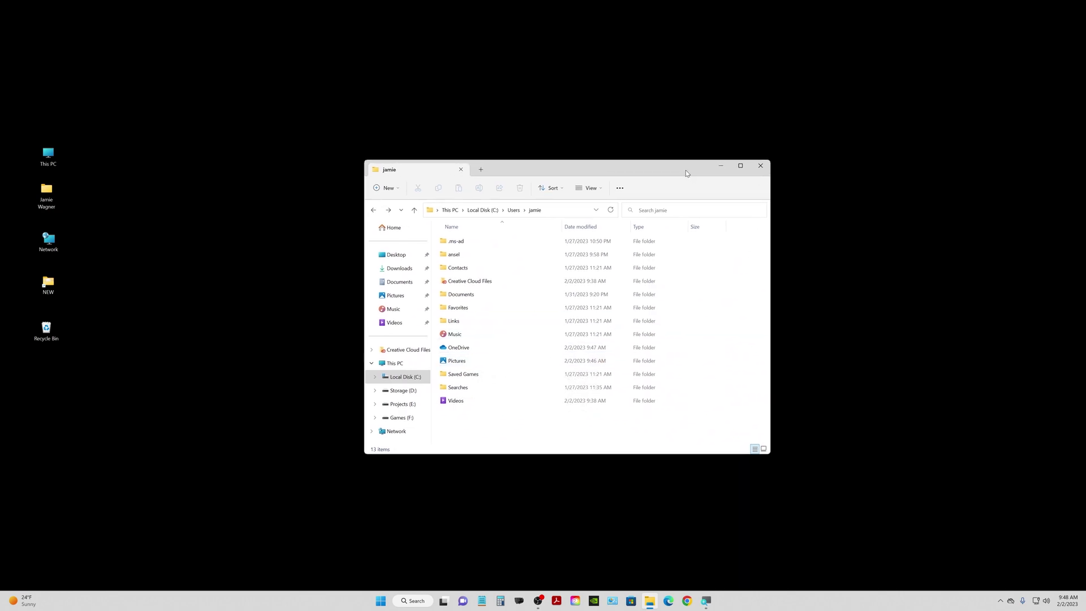